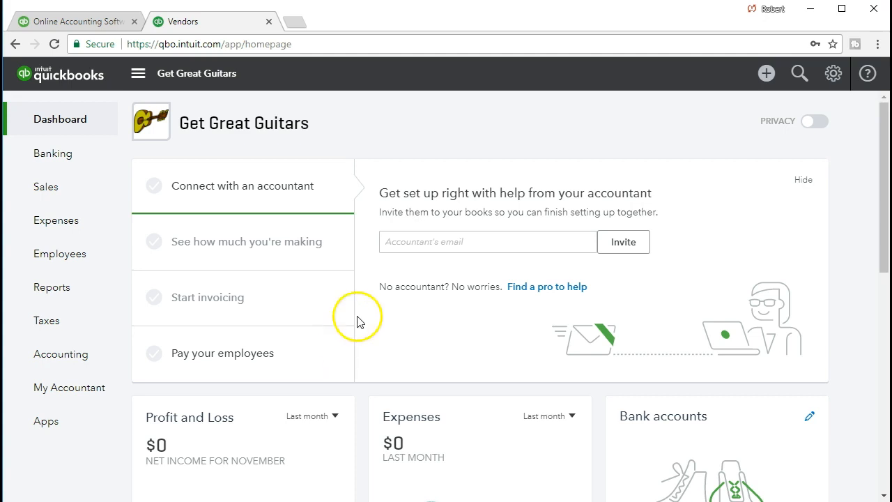
- Turn on tracking of expenses and items by customer in the company's Expenses settings, save, and close the settings
{"action": "left_click", "coordinate": [834, 75]}
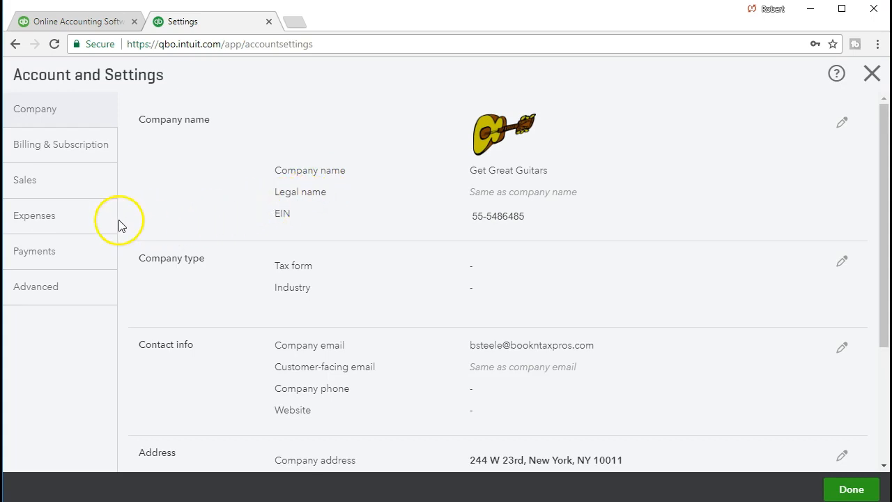
{"action": "left_click", "coordinate": [99, 225]}
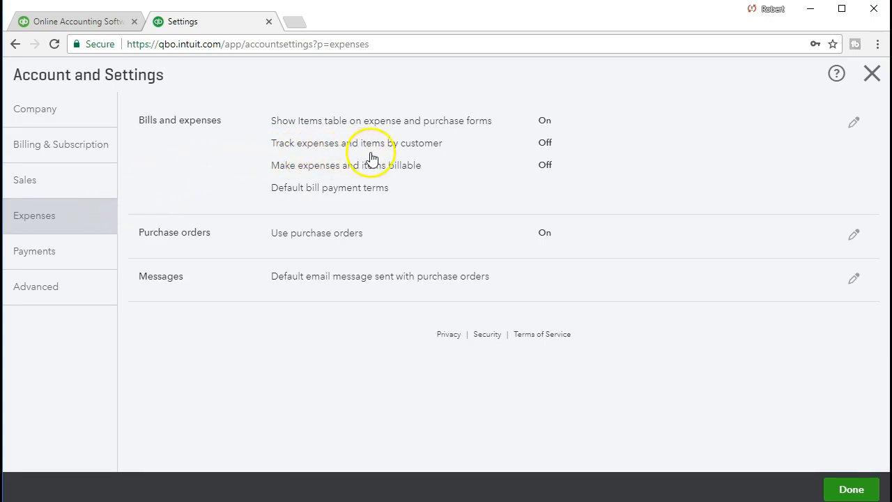
{"action": "left_click", "coordinate": [549, 148]}
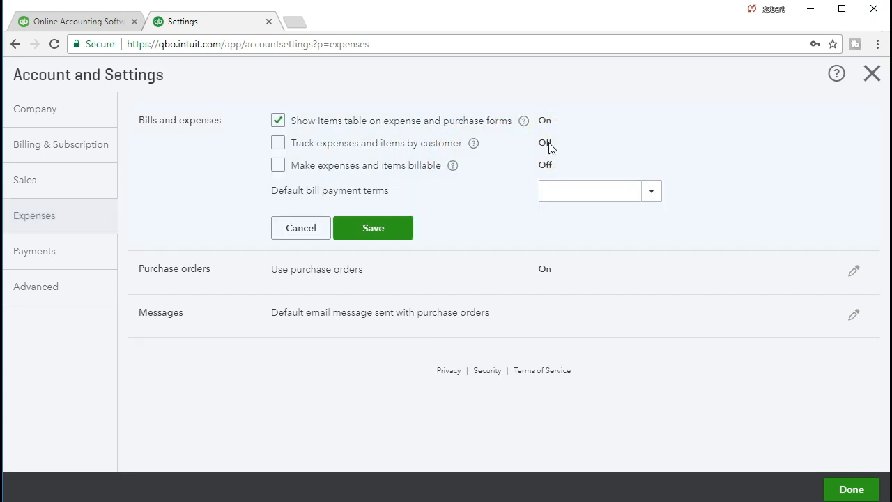
{"action": "left_click", "coordinate": [277, 143]}
{"action": "left_click", "coordinate": [380, 235]}
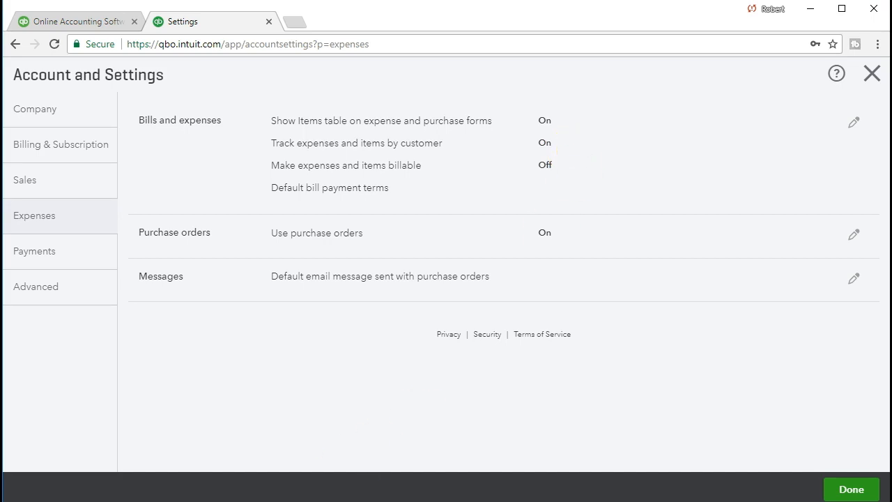
{"action": "left_click", "coordinate": [871, 74]}
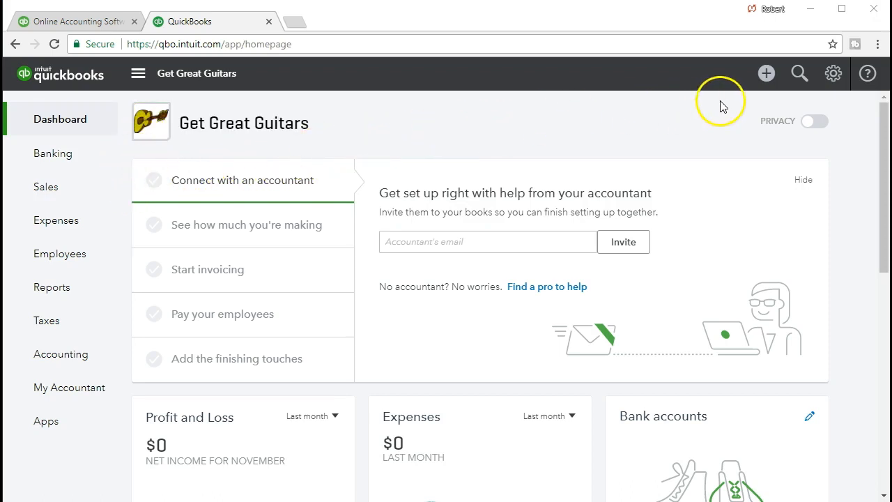
- Create a new purchase order and choose Epiphone as its vendor
{"action": "left_click", "coordinate": [766, 74]}
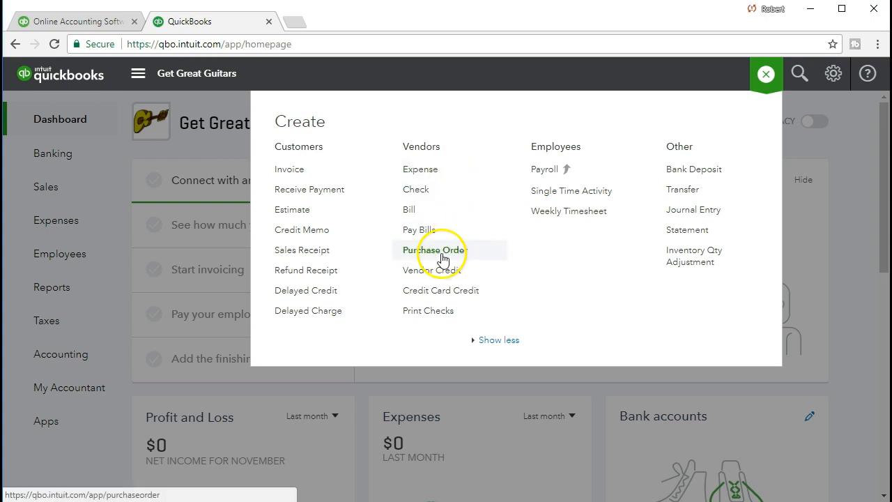
{"action": "left_click", "coordinate": [425, 251]}
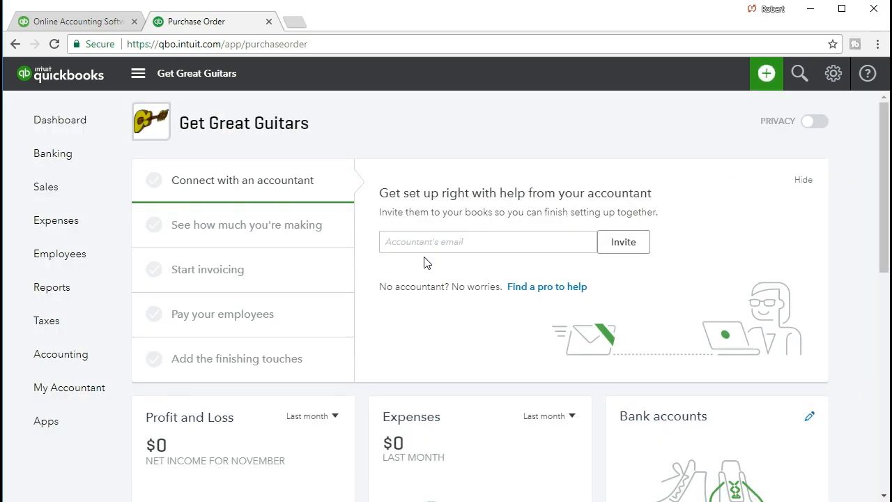
{"action": "left_click", "coordinate": [125, 104]}
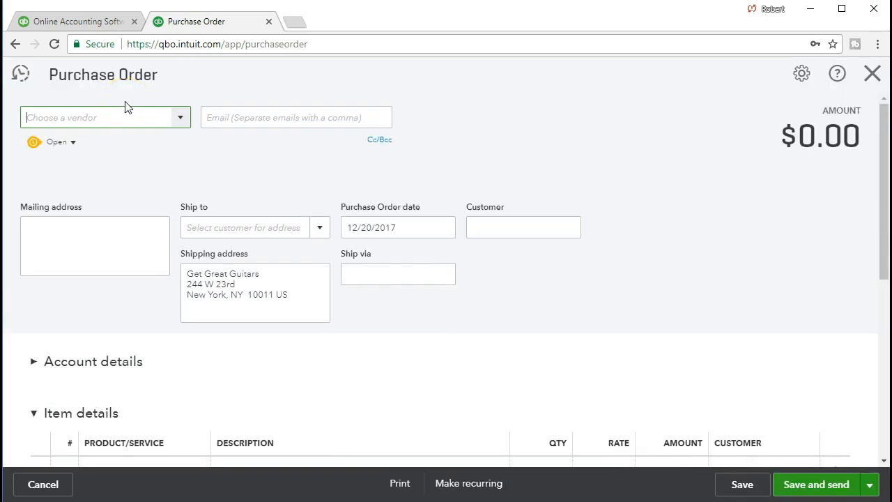
{"action": "left_click", "coordinate": [66, 108]}
{"action": "left_click", "coordinate": [117, 95]}
{"action": "left_click", "coordinate": [104, 112]}
{"action": "left_click", "coordinate": [133, 119]}
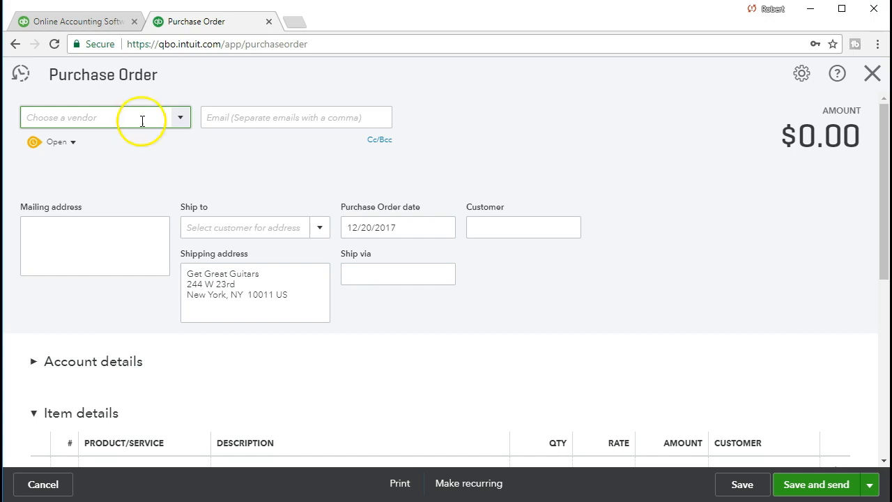
{"action": "left_click", "coordinate": [182, 120]}
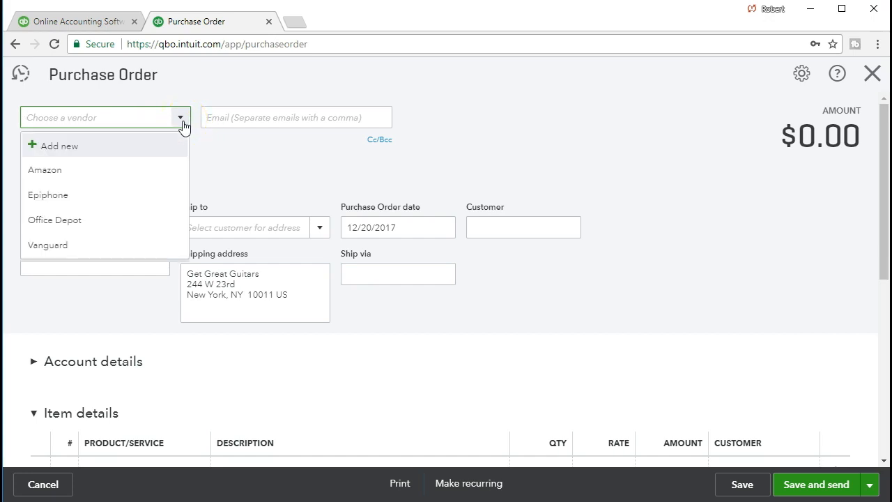
{"action": "left_click", "coordinate": [81, 196]}
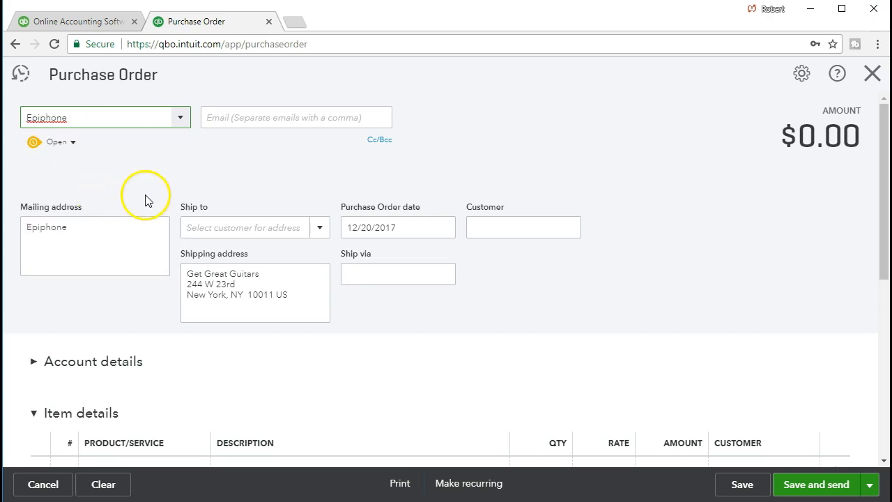
- Set the purchase order date to 01/12/2021, keeping the other header fields as they are
{"action": "key", "text": "Tab"}
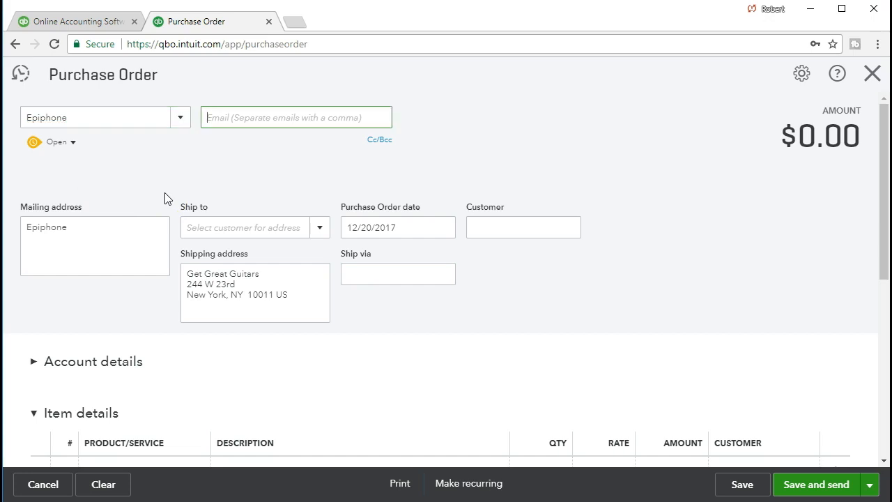
{"action": "key", "text": "Tab"}
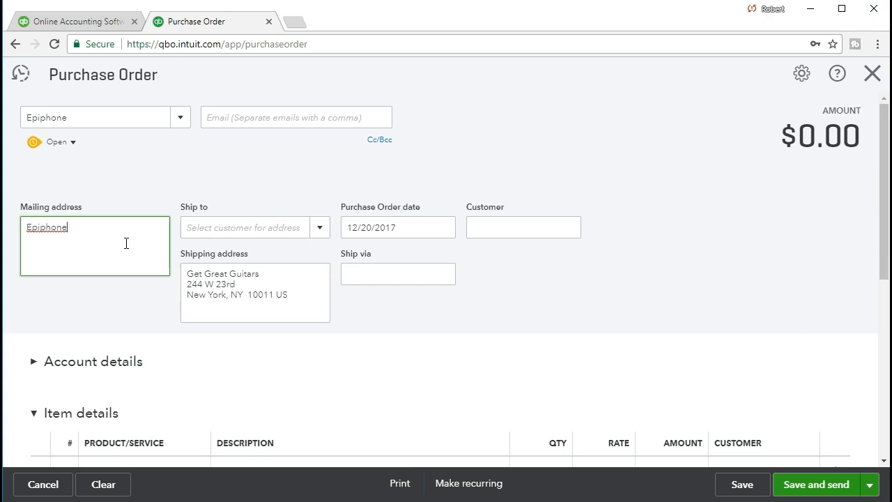
{"action": "key", "text": "Tab"}
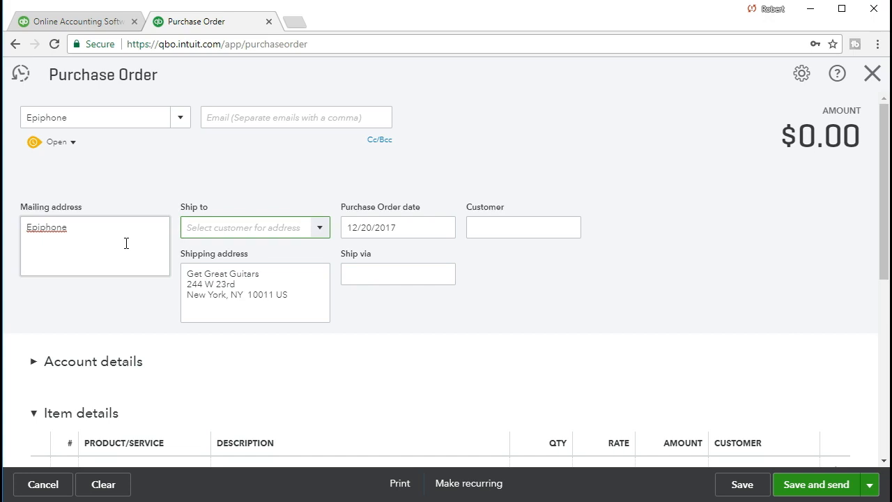
{"action": "key", "text": "Tab"}
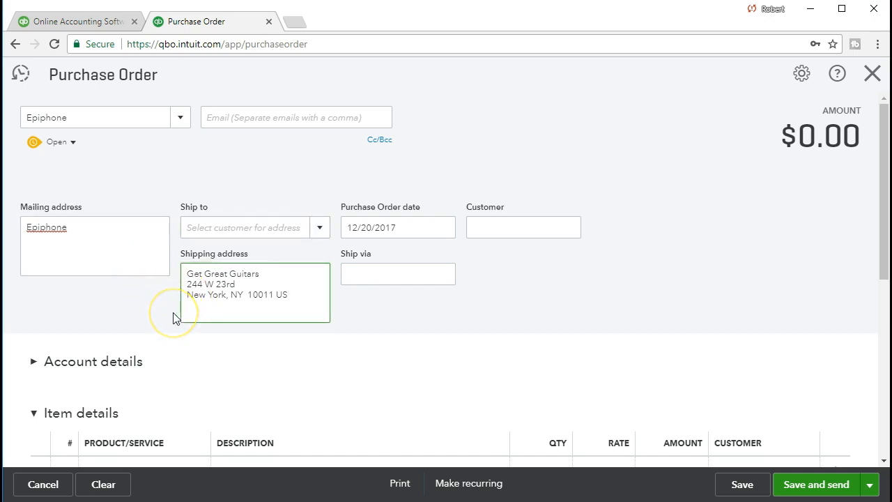
{"action": "key", "text": "Tab"}
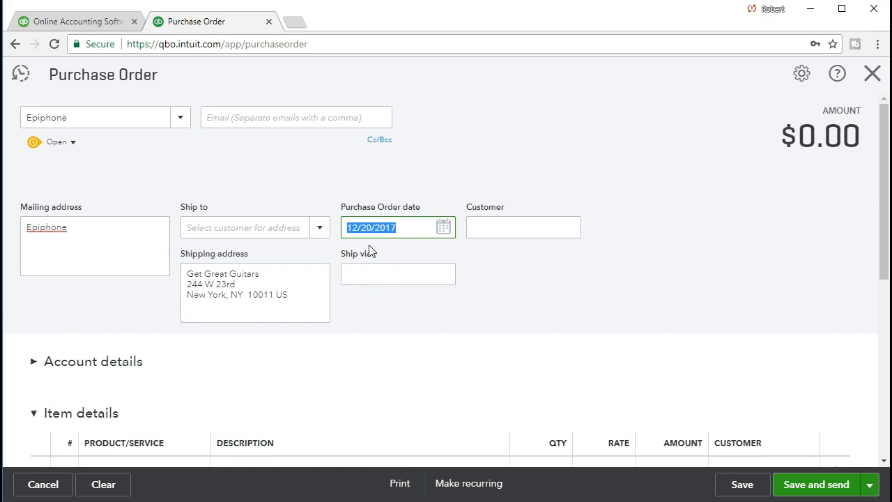
{"action": "type", "text": "011221"}
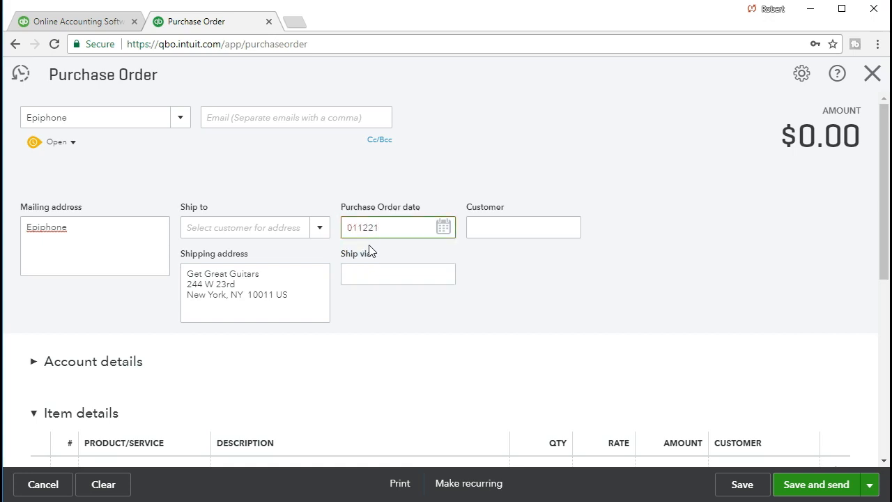
{"action": "key", "text": "Tab"}
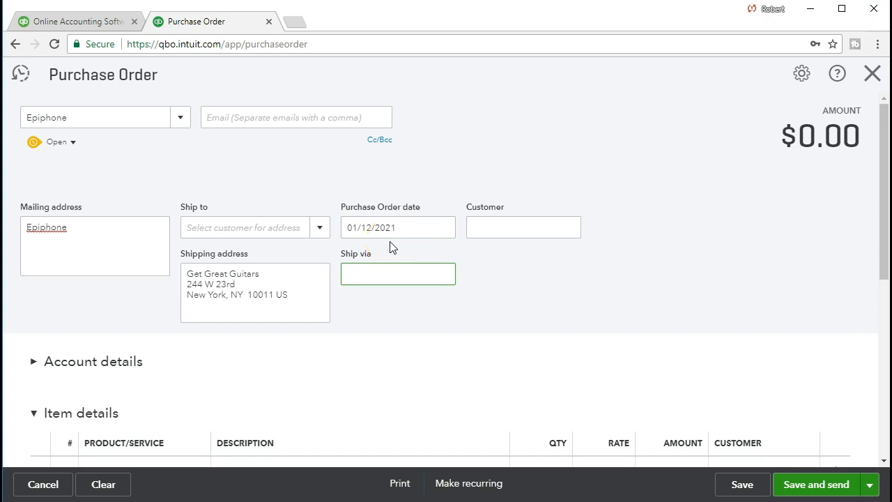
{"action": "left_click", "coordinate": [346, 242]}
{"action": "key", "text": "Tab"}
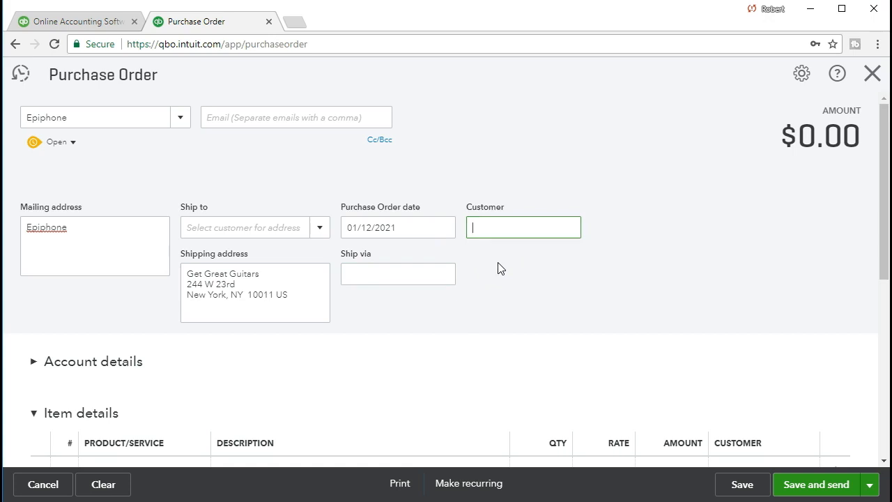
- Add the product ELP (Epiphone Les Paul) to the first item line, keeping its default quantity and rate
{"action": "scroll", "coordinate": [499, 268], "scroll_direction": "down", "scroll_amount": 1}
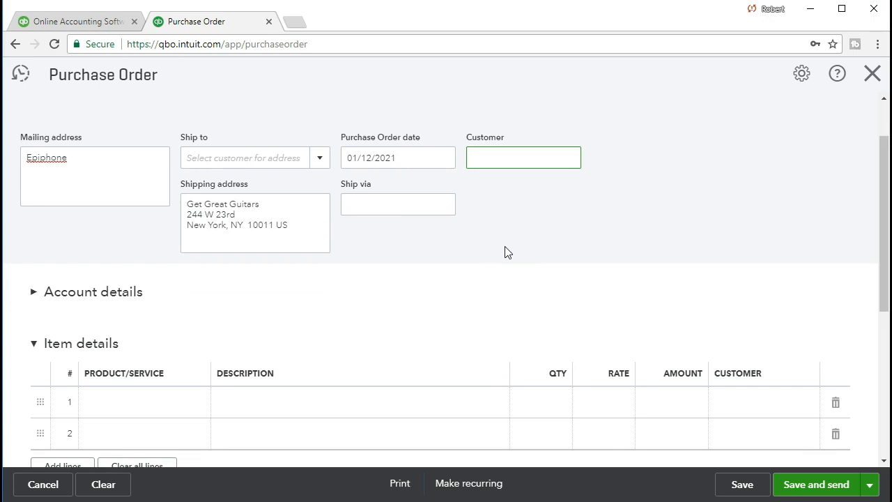
{"action": "key", "text": "Tab"}
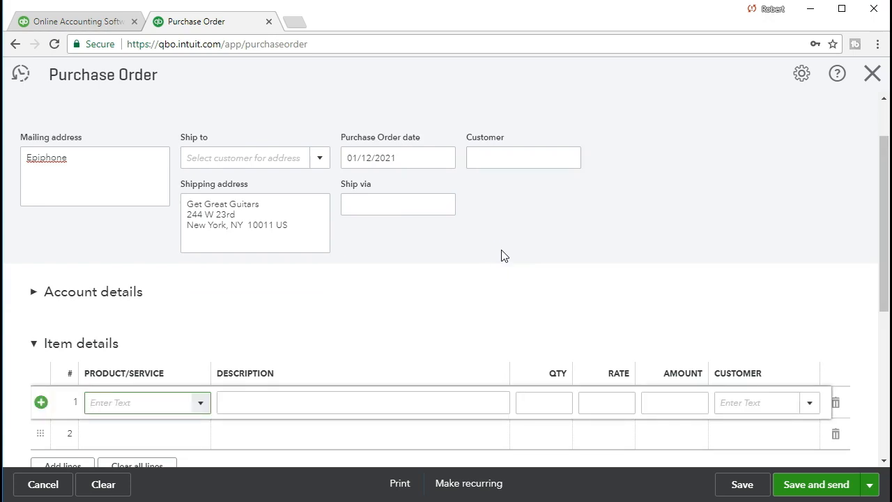
{"action": "scroll", "coordinate": [501, 255], "scroll_direction": "down", "scroll_amount": 1}
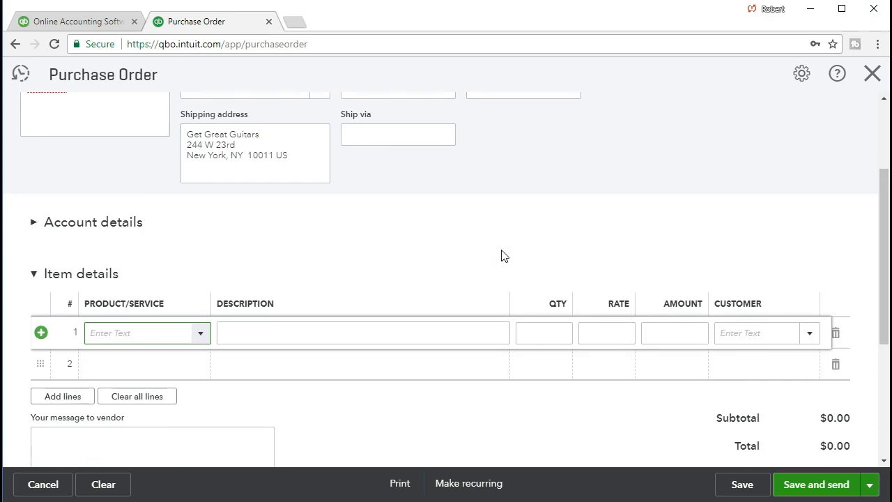
{"action": "left_click", "coordinate": [222, 384]}
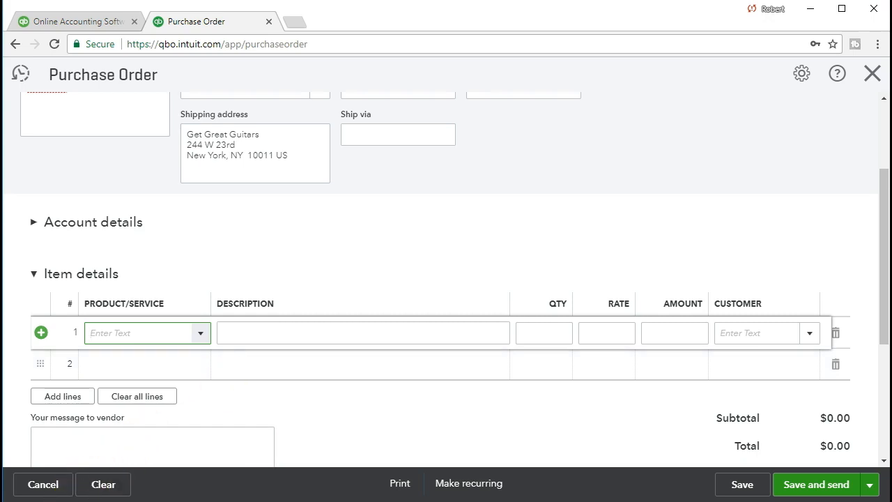
{"action": "left_click", "coordinate": [112, 364]}
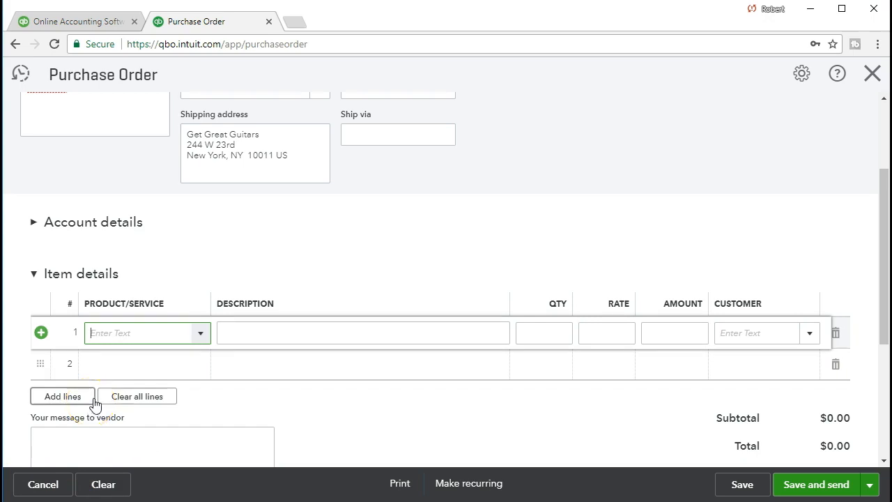
{"action": "left_click", "coordinate": [200, 334]}
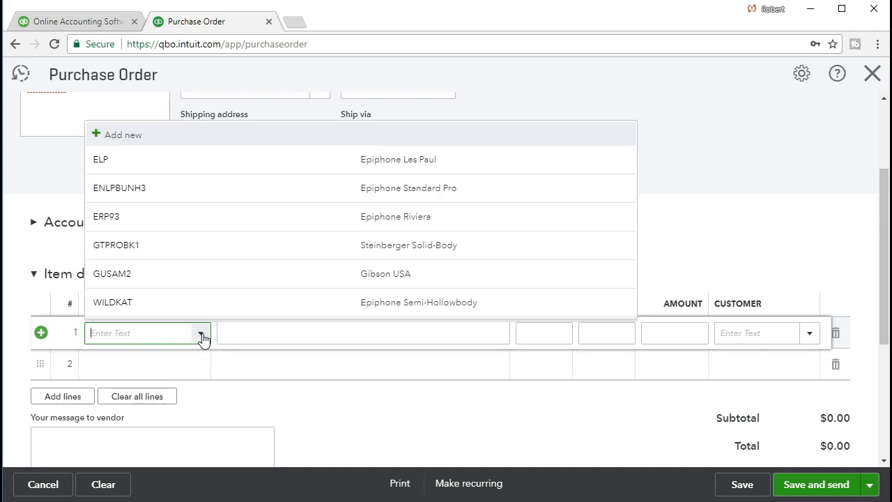
{"action": "left_click", "coordinate": [283, 173]}
{"action": "left_click", "coordinate": [240, 379]}
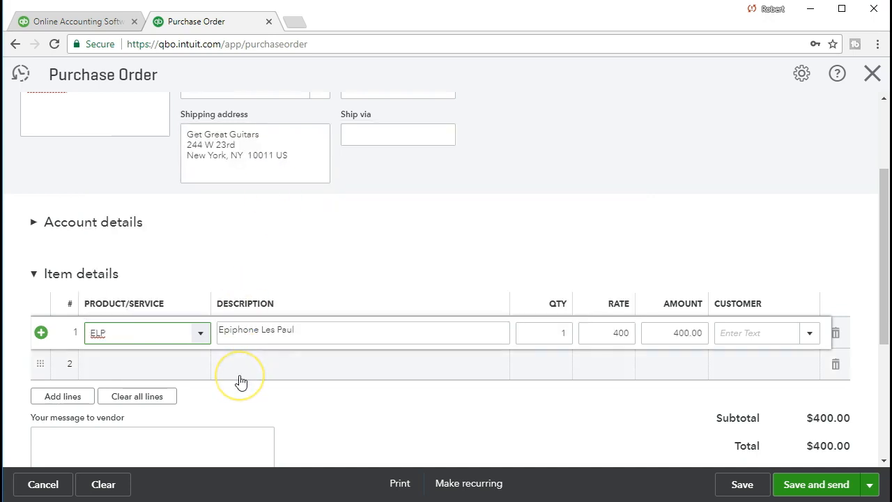
{"action": "key", "text": "Tab"}
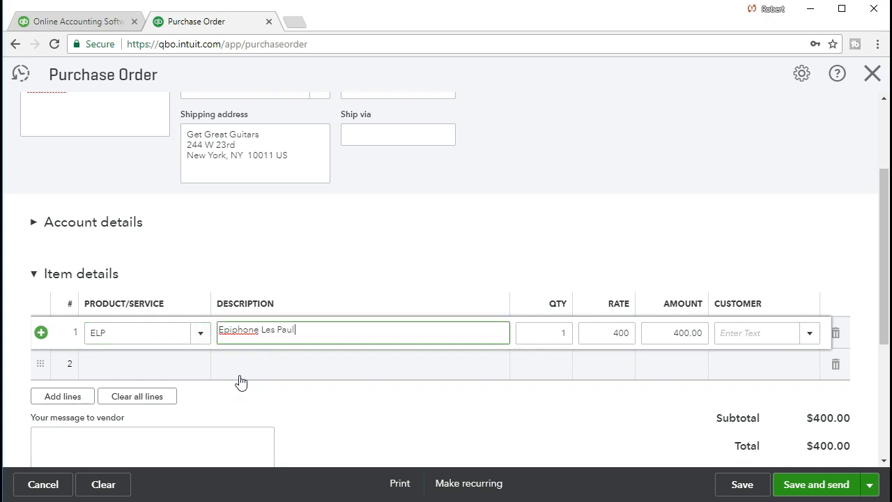
{"action": "key", "text": "Tab"}
{"action": "left_click", "coordinate": [391, 363]}
{"action": "key", "text": "Tab"}
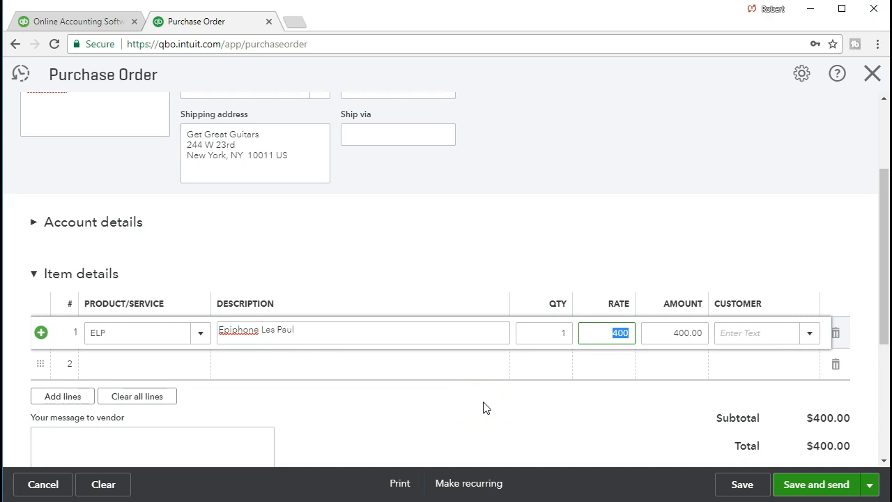
{"action": "key", "text": "Tab"}
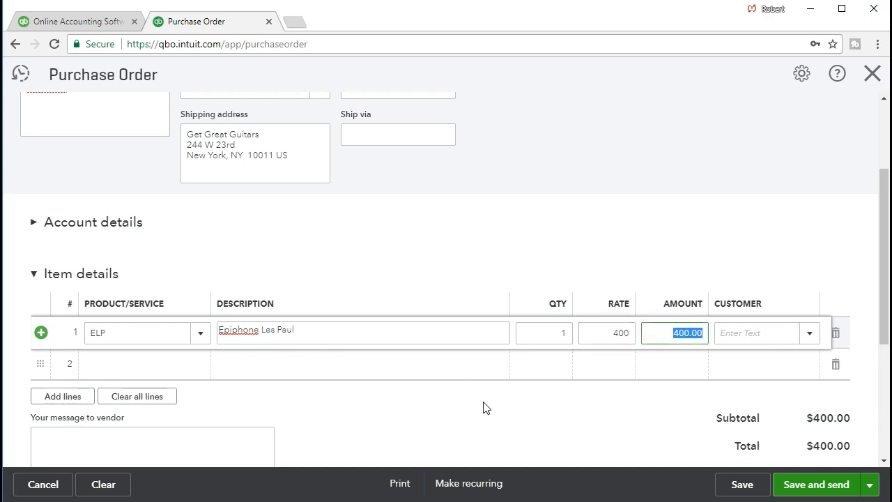
{"action": "key", "text": "Tab"}
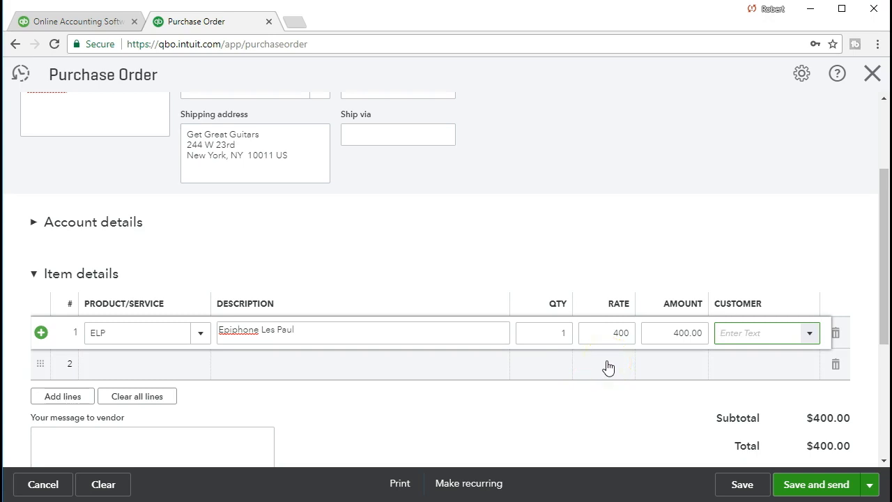
- Add Eric Music as a new customer from the ELP item line and assign the line to that customer
{"action": "left_click", "coordinate": [790, 416]}
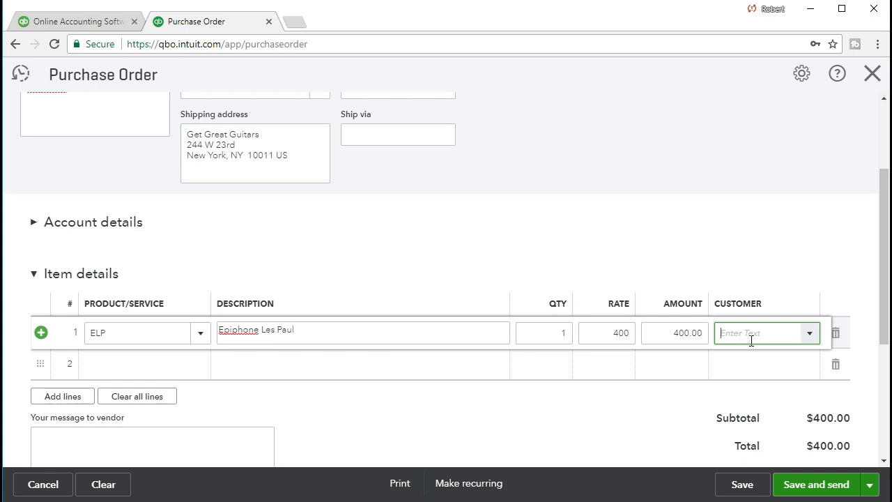
{"action": "left_click", "coordinate": [808, 336]}
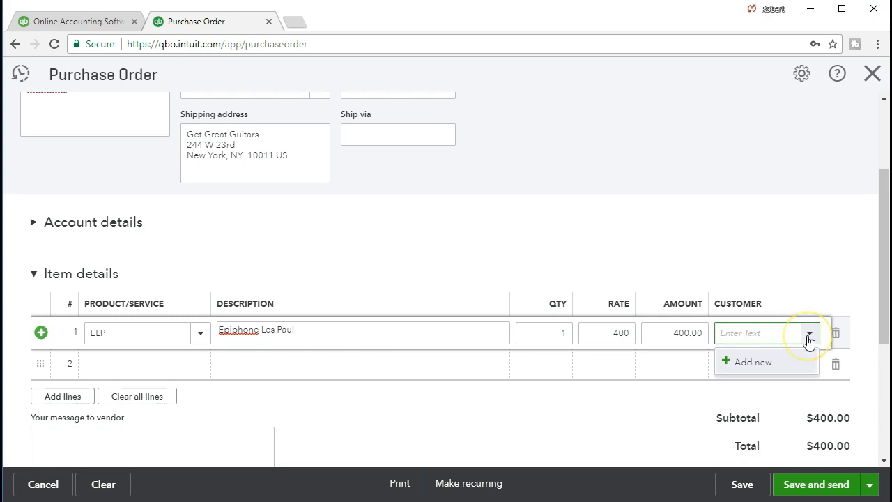
{"action": "left_click", "coordinate": [766, 330]}
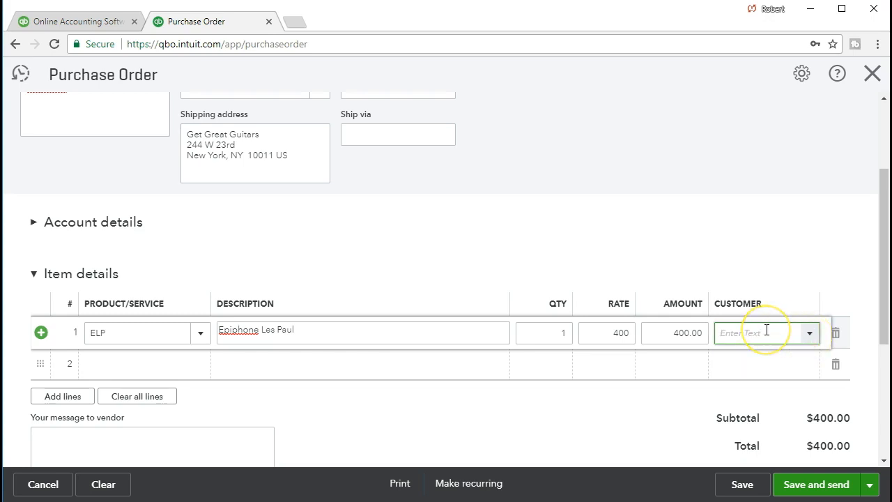
{"action": "type", "text": "Eric Music"}
{"action": "left_click", "coordinate": [780, 297]}
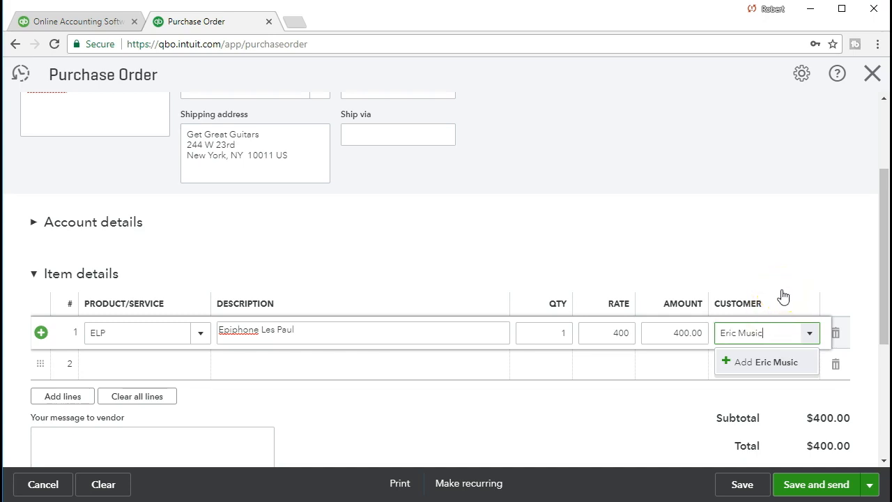
{"action": "left_click", "coordinate": [762, 366]}
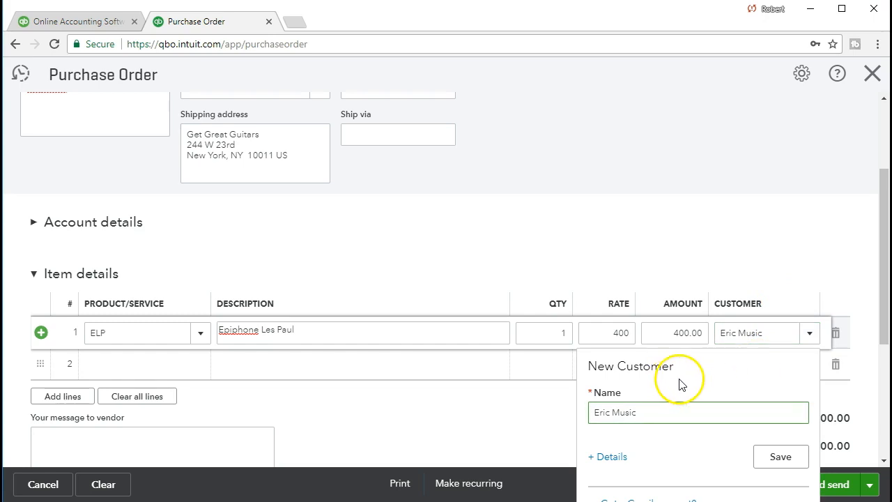
{"action": "left_click", "coordinate": [772, 459]}
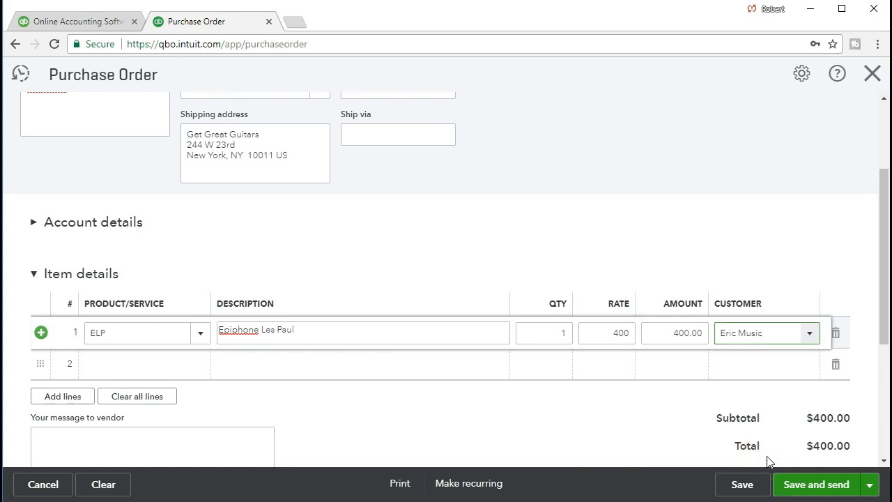
{"action": "key", "text": "Tab"}
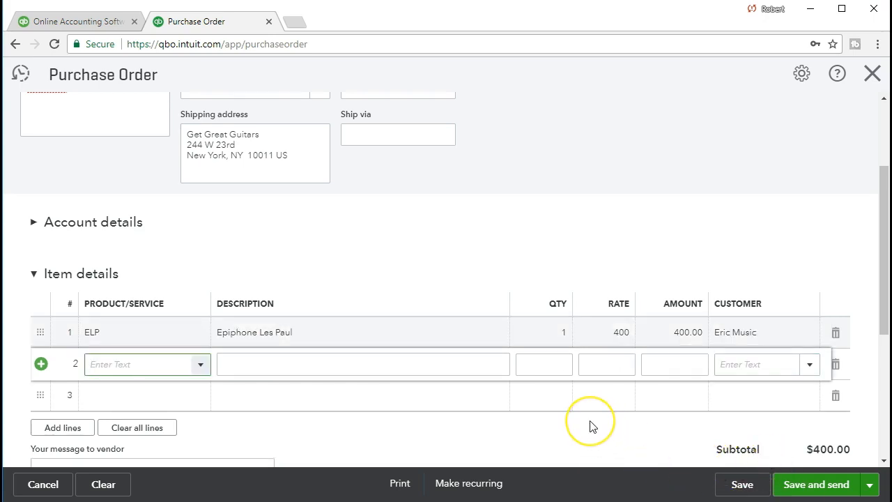
- Save the Epiphone purchase order without sending it
{"action": "scroll", "coordinate": [589, 425], "scroll_direction": "down", "scroll_amount": 1}
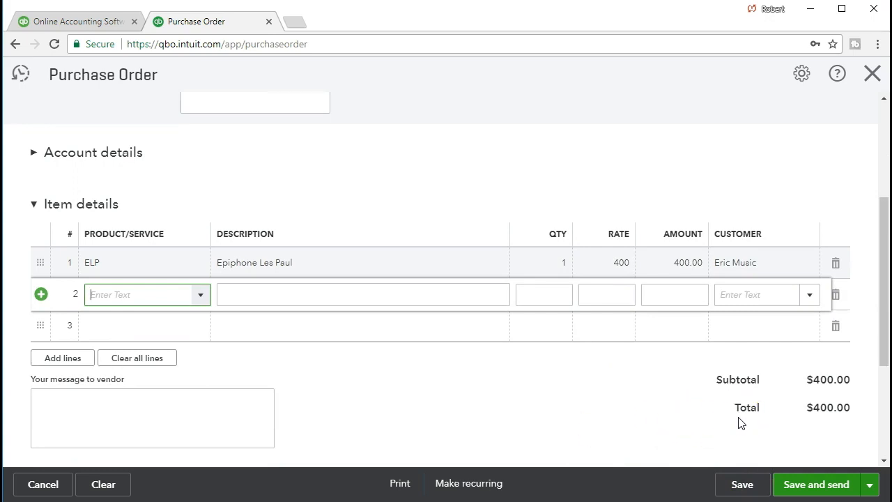
{"action": "left_click", "coordinate": [740, 484]}
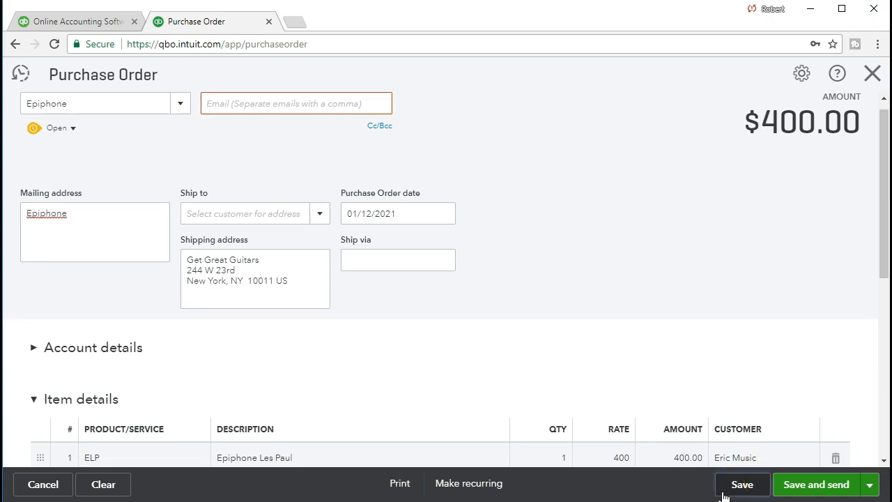
{"action": "left_click", "coordinate": [723, 492]}
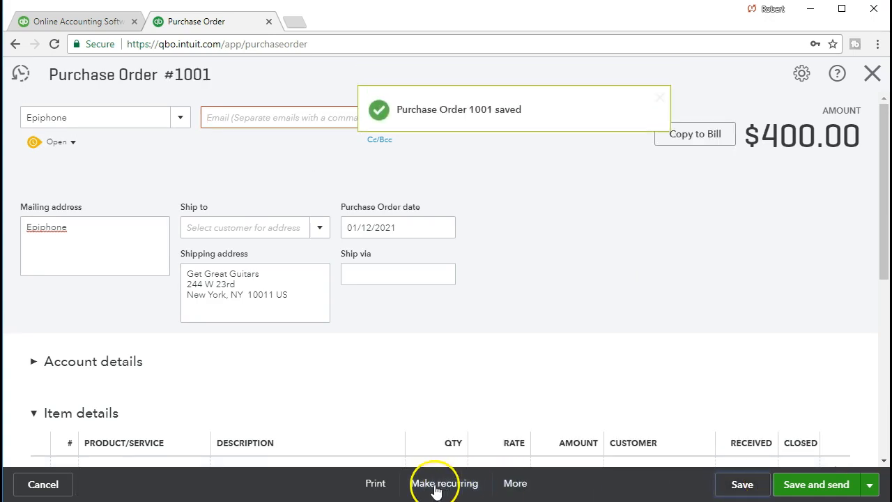
- Open the print preview of the saved purchase order and look through the document
{"action": "left_click", "coordinate": [378, 489]}
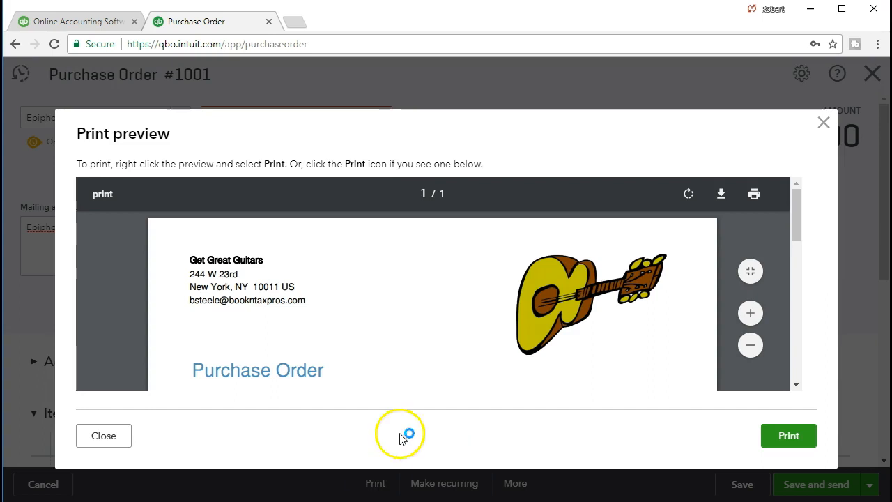
{"action": "left_click", "coordinate": [733, 199]}
{"action": "scroll", "coordinate": [630, 293], "scroll_direction": "down", "scroll_amount": 4}
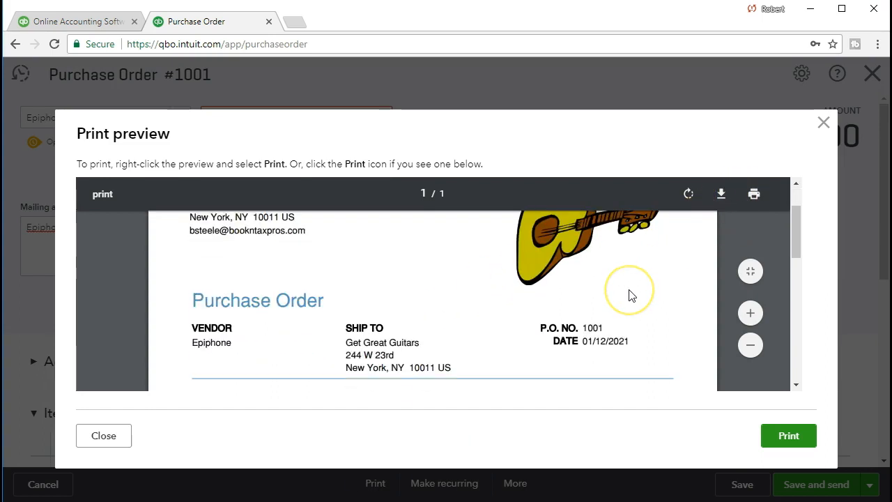
{"action": "scroll", "coordinate": [630, 292], "scroll_direction": "down", "scroll_amount": 3}
{"action": "scroll", "coordinate": [630, 293], "scroll_direction": "up", "scroll_amount": 6}
{"action": "mouse_move", "coordinate": [717, 192]}
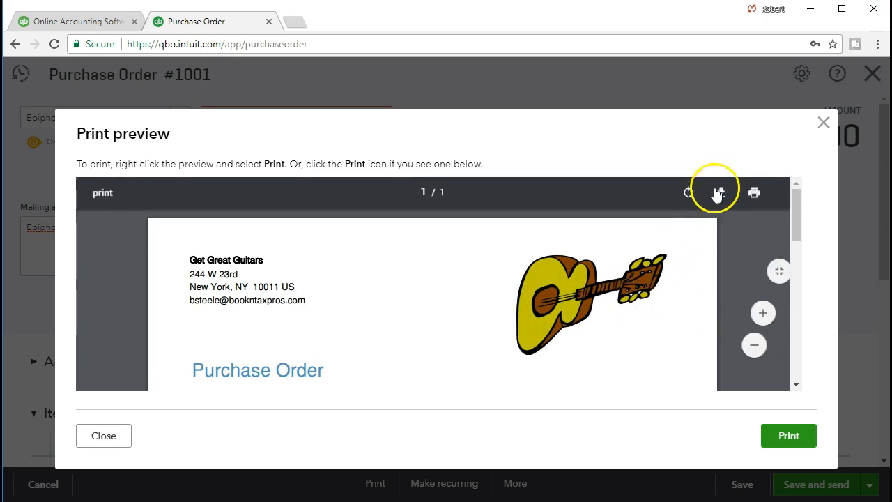
- Download the purchase order as a PDF named 01.12.21 PO.pdf into the Excel Docs 7 folder
{"action": "left_click", "coordinate": [721, 201]}
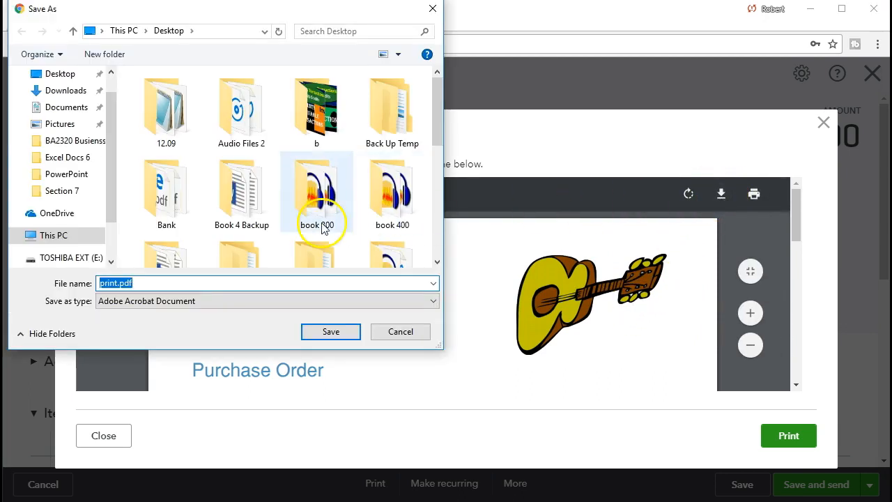
{"action": "left_click_drag", "start_coordinate": [114, 170], "coordinate": [109, 212]}
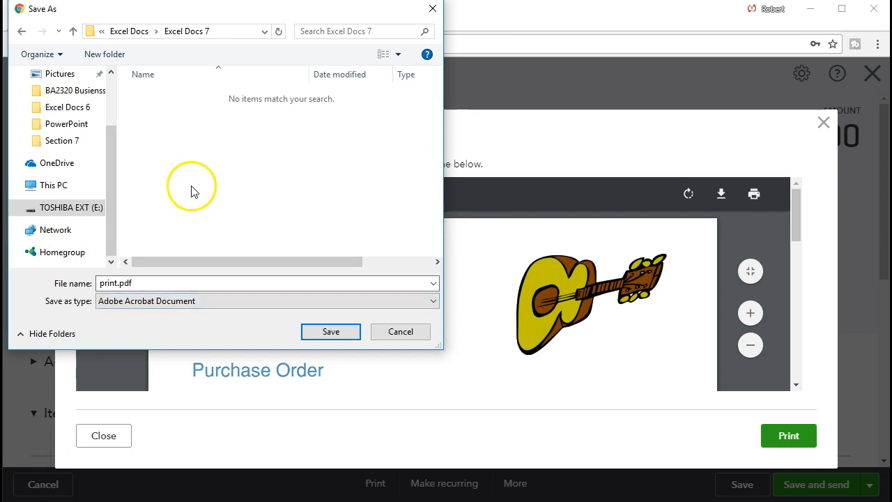
{"action": "left_click", "coordinate": [119, 283]}
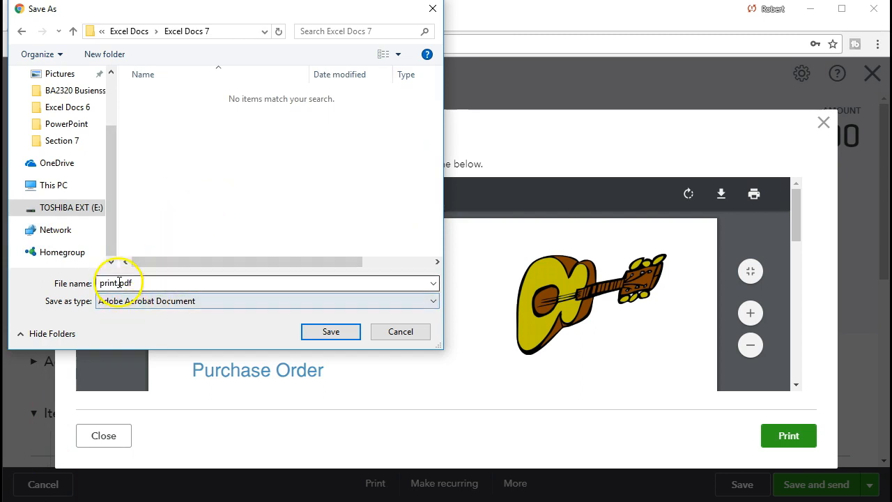
{"action": "key", "text": "BackSpace"}
{"action": "key", "text": "BackSpace"}
{"action": "key", "text": "BackSpace"}
{"action": "key", "text": "BackSpace"}
{"action": "key", "text": "BackSpace"}
{"action": "type", "text": "PO"}
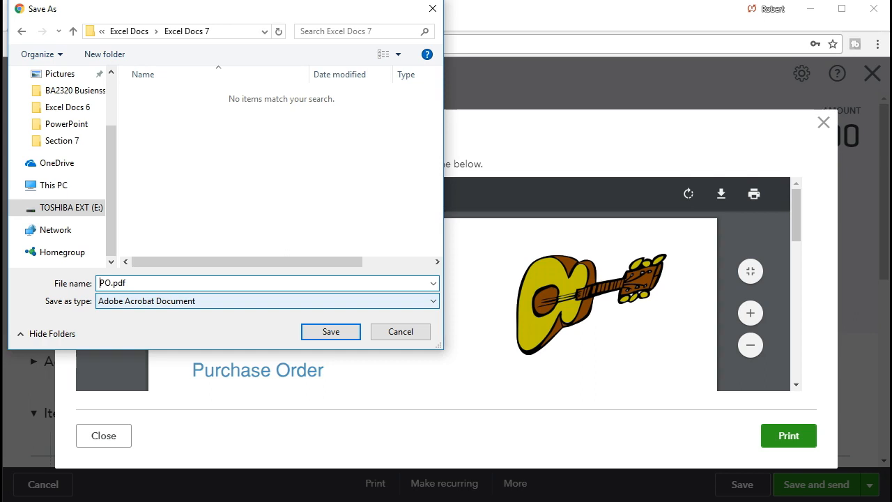
{"action": "type", "text": "01.12.21"}
{"action": "left_click", "coordinate": [133, 282]}
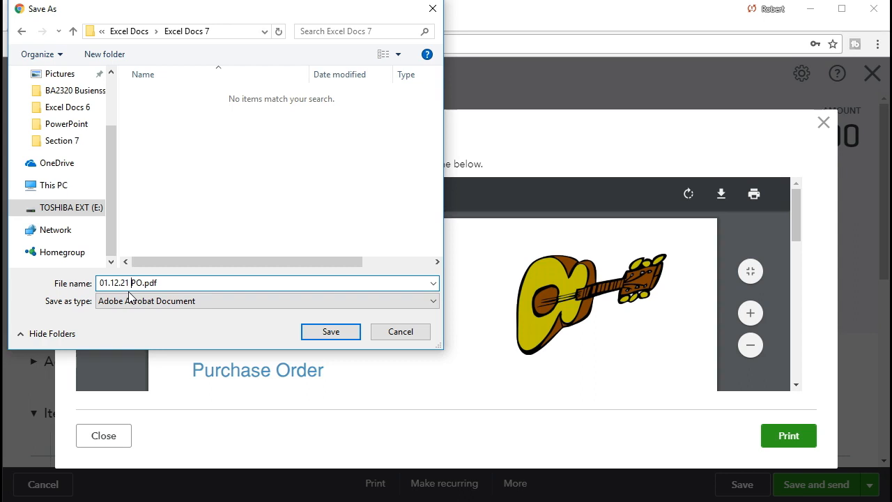
{"action": "left_click", "coordinate": [329, 333]}
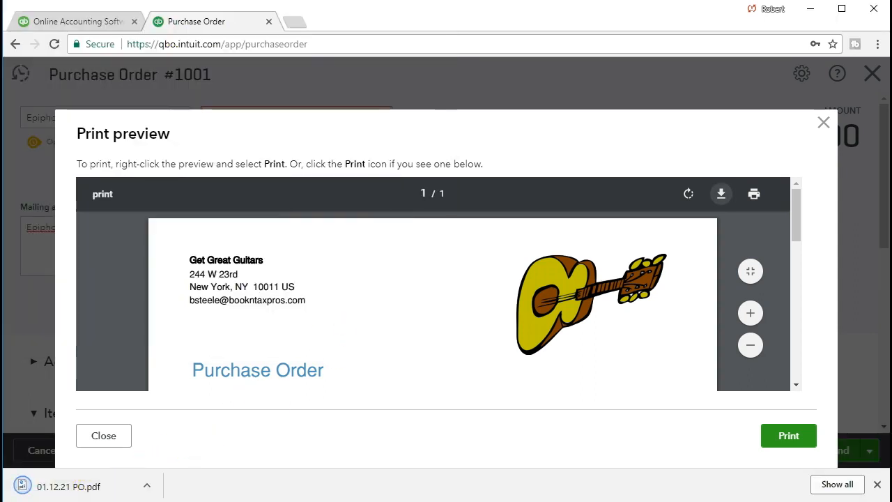
- Close the print preview and leave the saved purchase order for the dashboard
{"action": "left_click", "coordinate": [823, 123]}
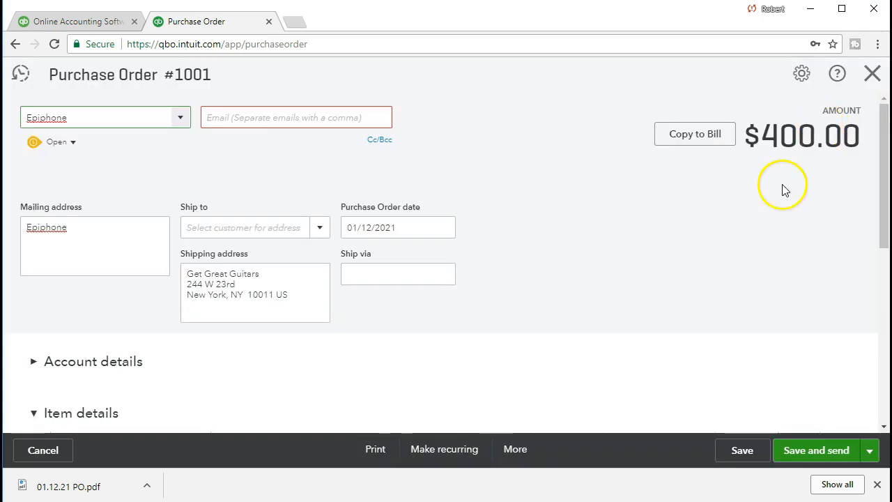
{"action": "left_click", "coordinate": [374, 122]}
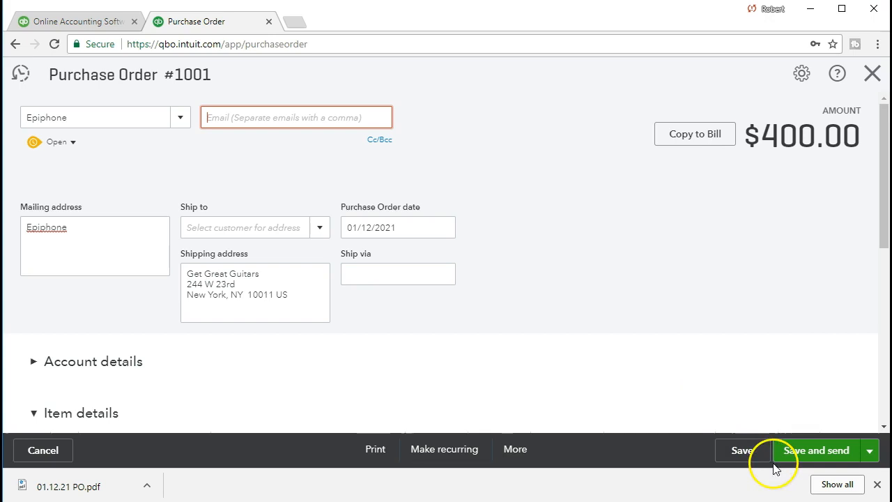
{"action": "left_click", "coordinate": [799, 460]}
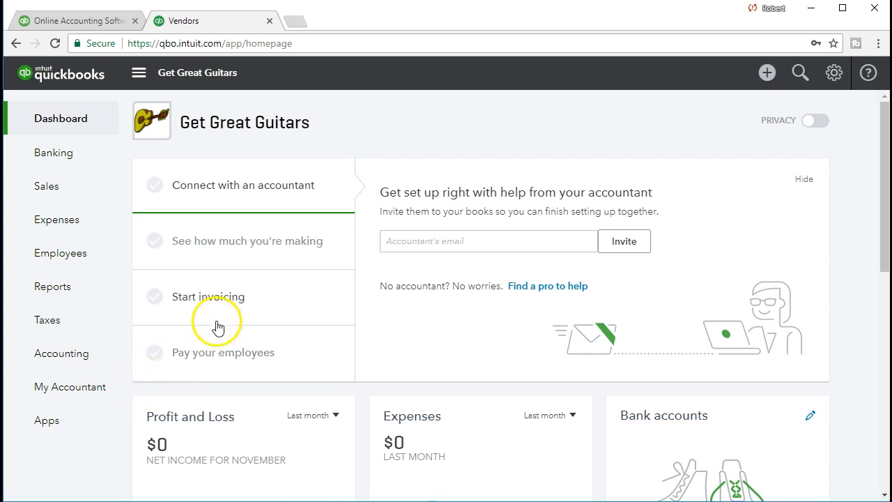
- Start another purchase order and add Gibson as a new vendor for it, entering only the name
{"action": "left_click", "coordinate": [763, 82]}
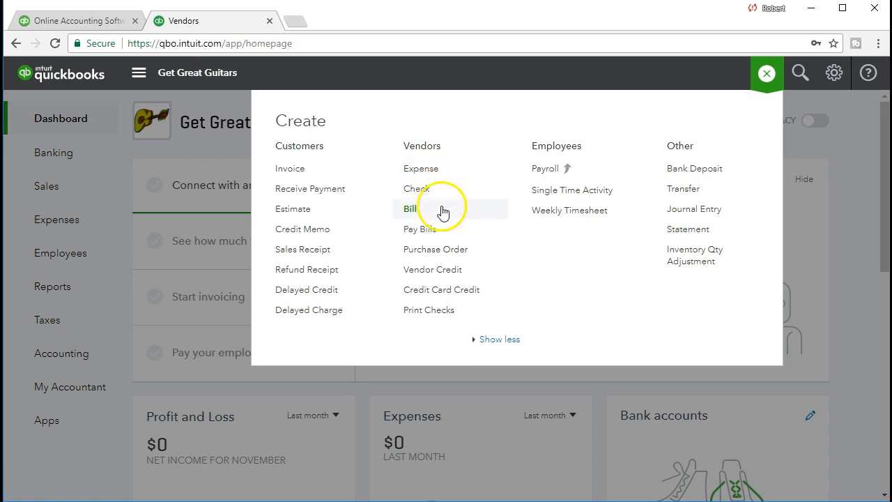
{"action": "left_click", "coordinate": [454, 261]}
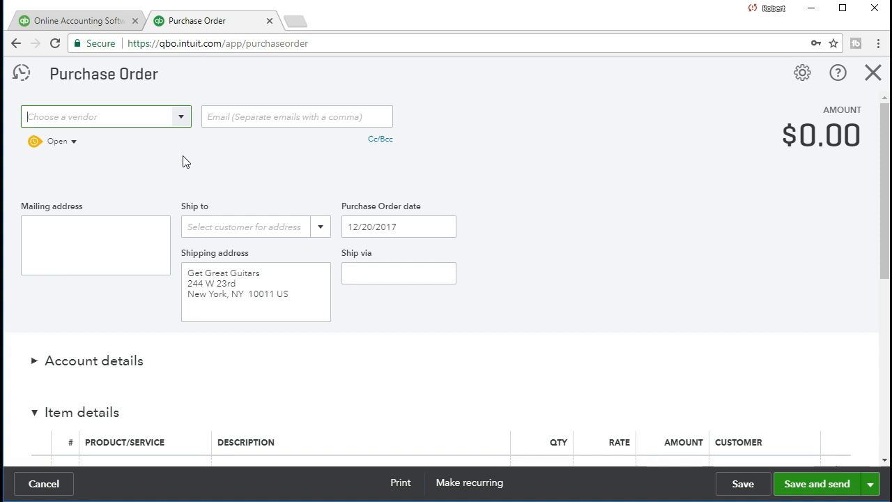
{"action": "left_click", "coordinate": [117, 115]}
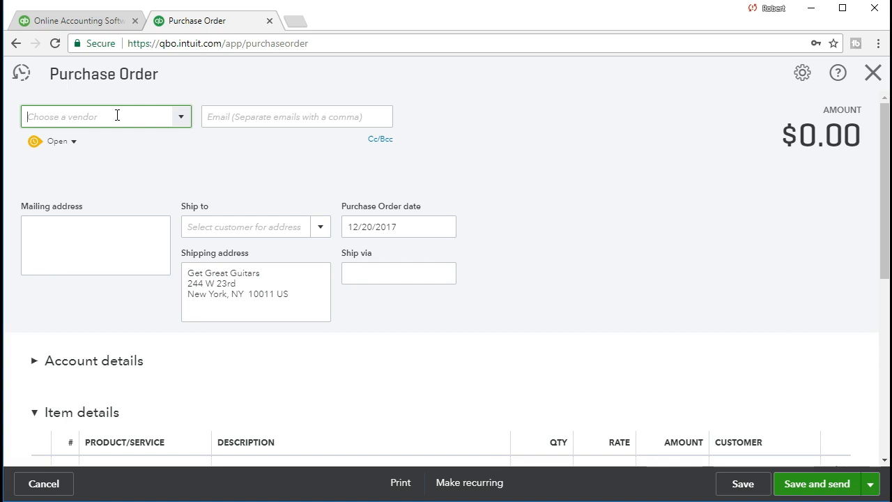
{"action": "left_click", "coordinate": [181, 118]}
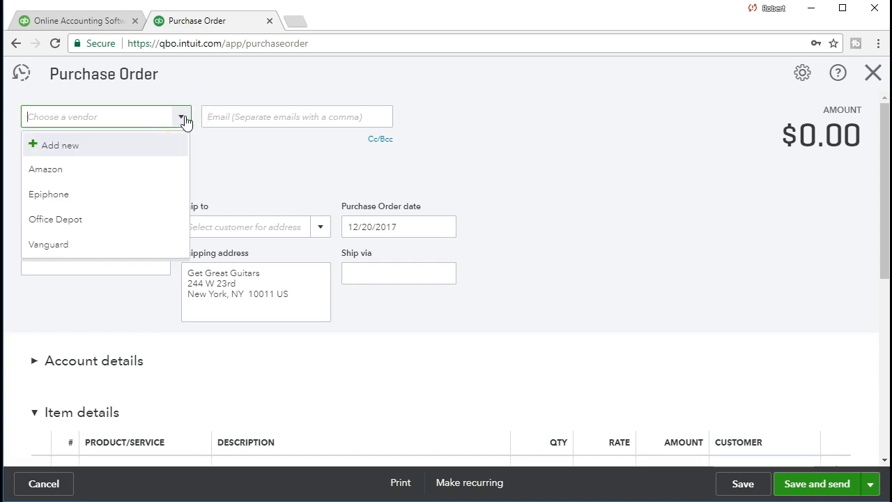
{"action": "left_click", "coordinate": [176, 119]}
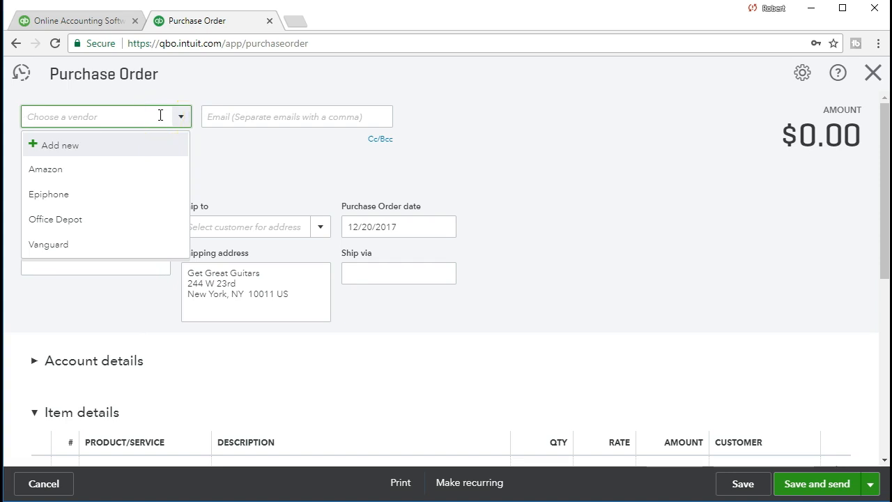
{"action": "type", "text": "B"}
{"action": "key", "text": "BackSpace"}
{"action": "type", "text": "Gibson"}
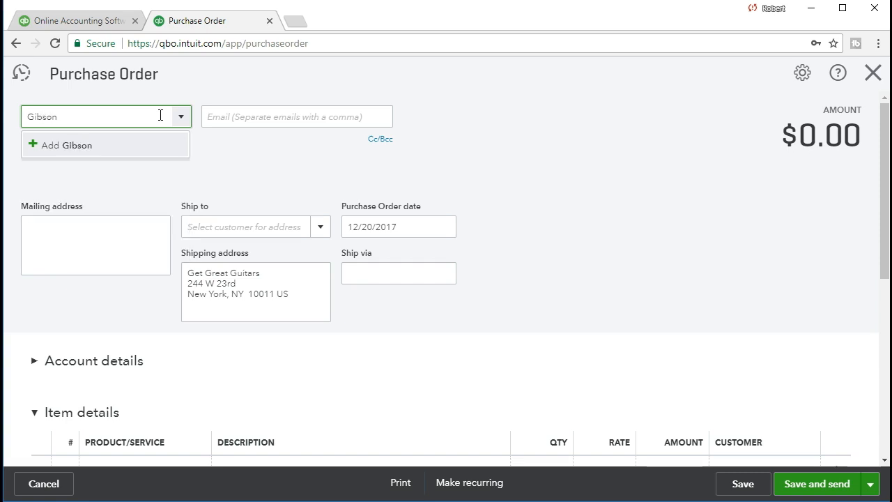
{"action": "left_click", "coordinate": [126, 151]}
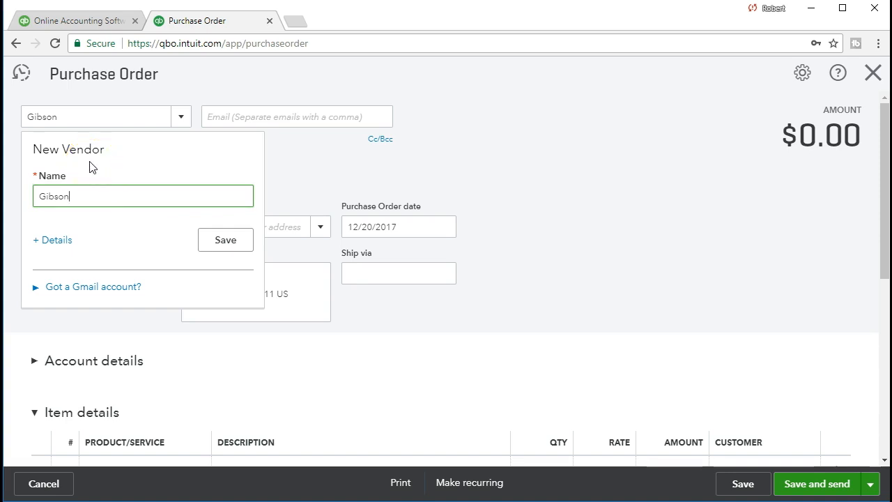
{"action": "left_click", "coordinate": [223, 241]}
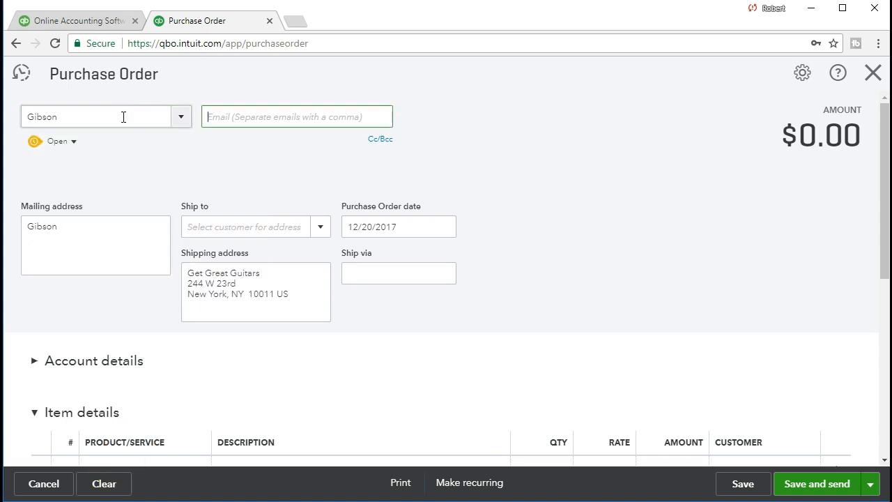
- Set the Gibson purchase order date to 01/12/2021, leaving the email, mailing address and shipping details as they are
{"action": "key", "text": "Tab"}
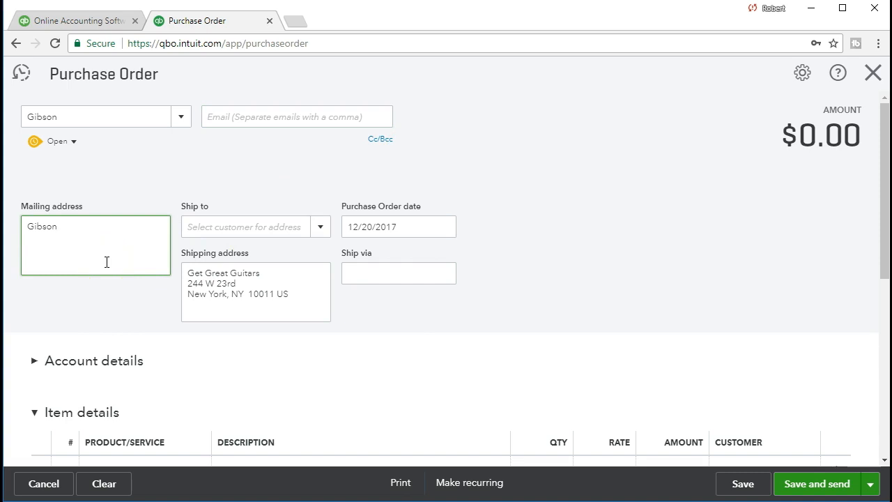
{"action": "key", "text": "Tab"}
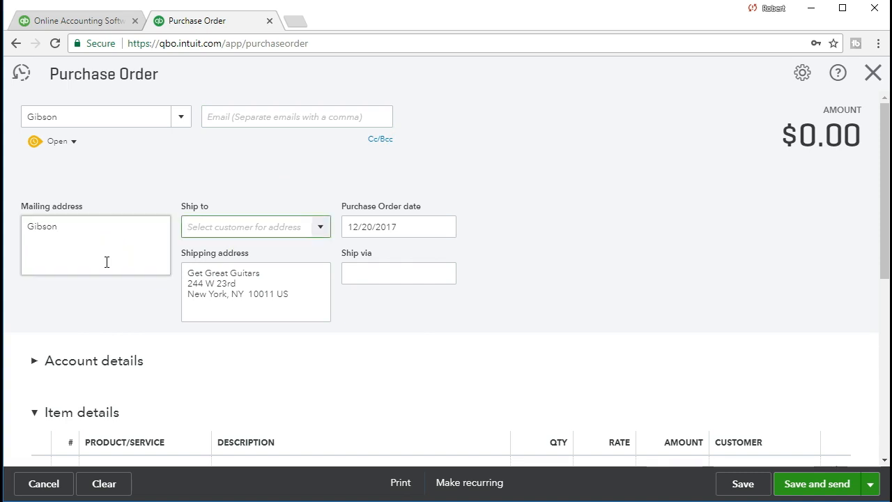
{"action": "key", "text": "Tab"}
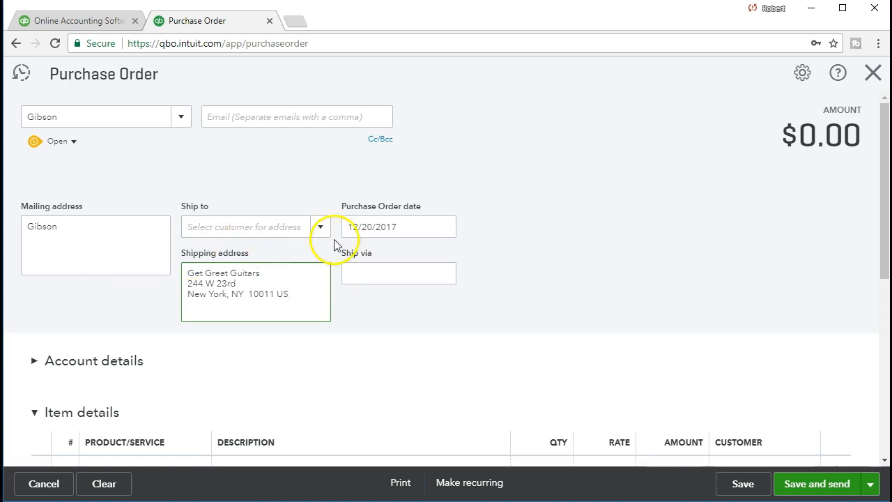
{"action": "key", "text": "Tab"}
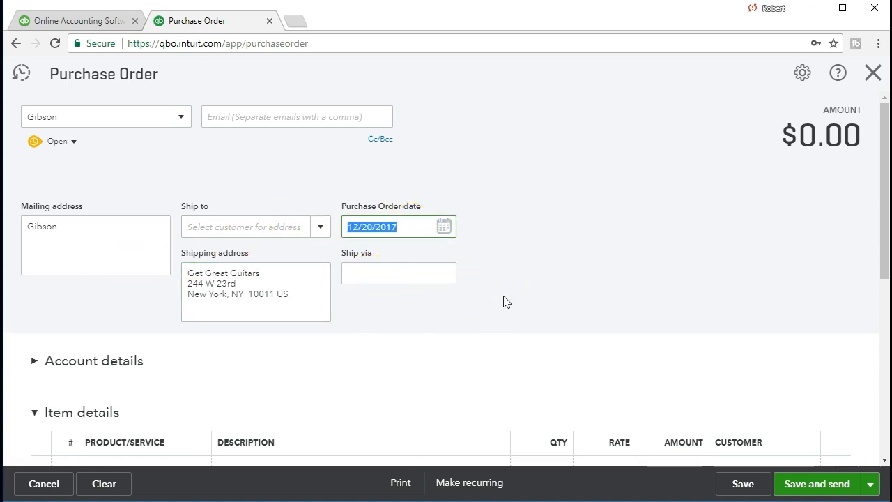
{"action": "left_click", "coordinate": [423, 247]}
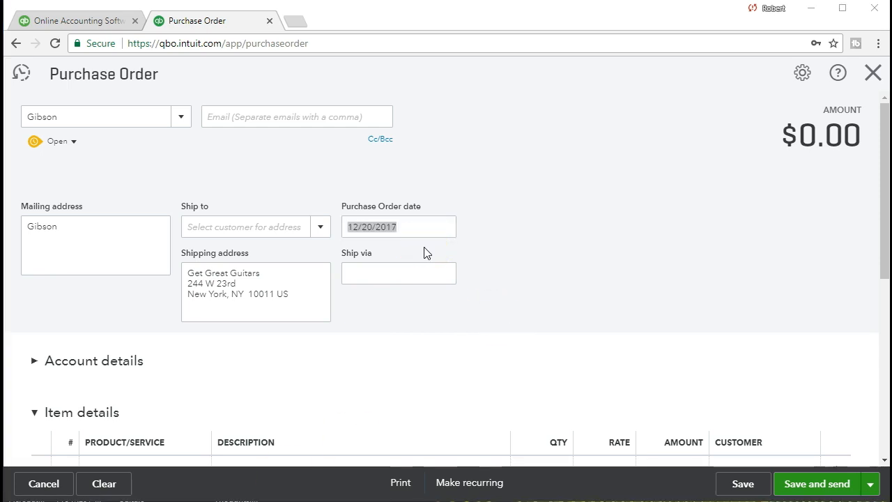
{"action": "left_click", "coordinate": [387, 244]}
{"action": "left_click", "coordinate": [404, 226]}
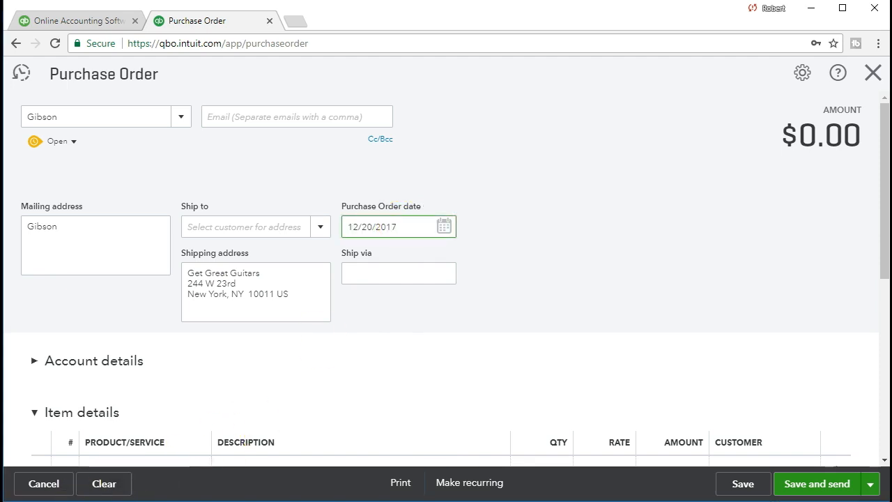
{"action": "left_click_drag", "start_coordinate": [407, 227], "coordinate": [273, 221]}
{"action": "type", "text": "01"}
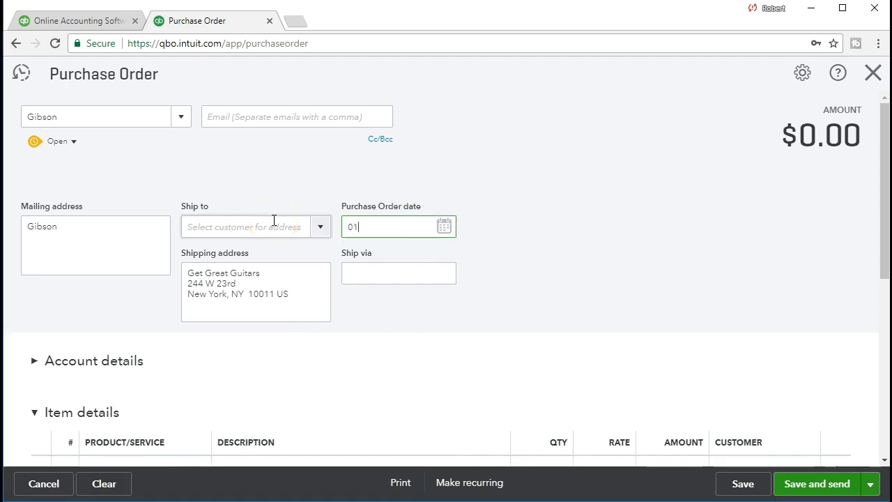
{"action": "type", "text": "/12/2021"}
{"action": "key", "text": "Tab"}
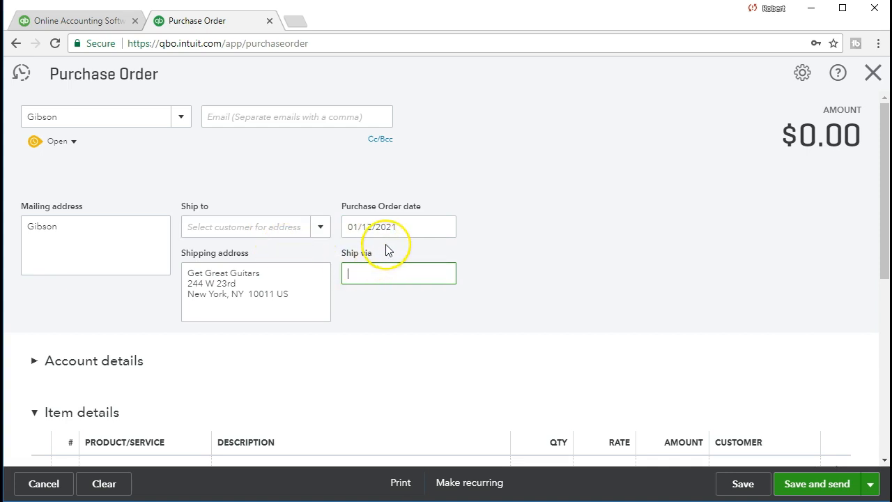
- Start adding a new inventory product named GSB on the first item line of the order
{"action": "key", "text": "Tab"}
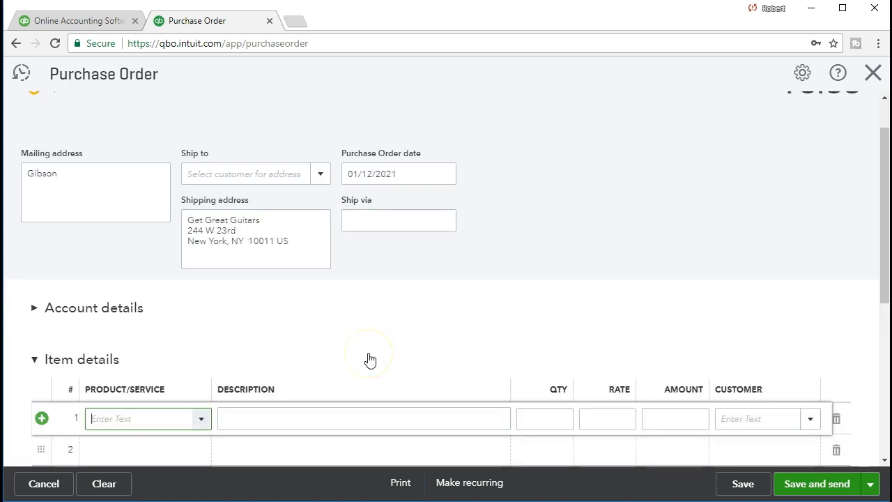
{"action": "scroll", "coordinate": [369, 360], "scroll_direction": "down", "scroll_amount": 1}
{"action": "left_click", "coordinate": [390, 370]}
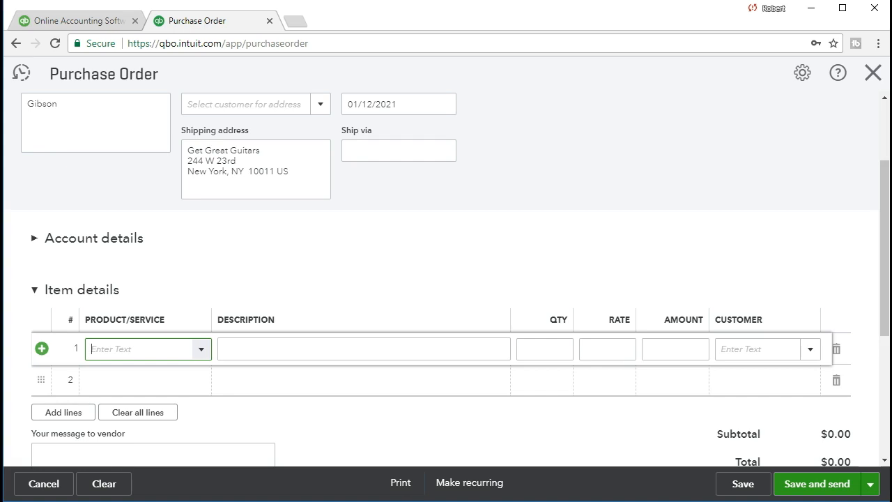
{"action": "left_click", "coordinate": [114, 348]}
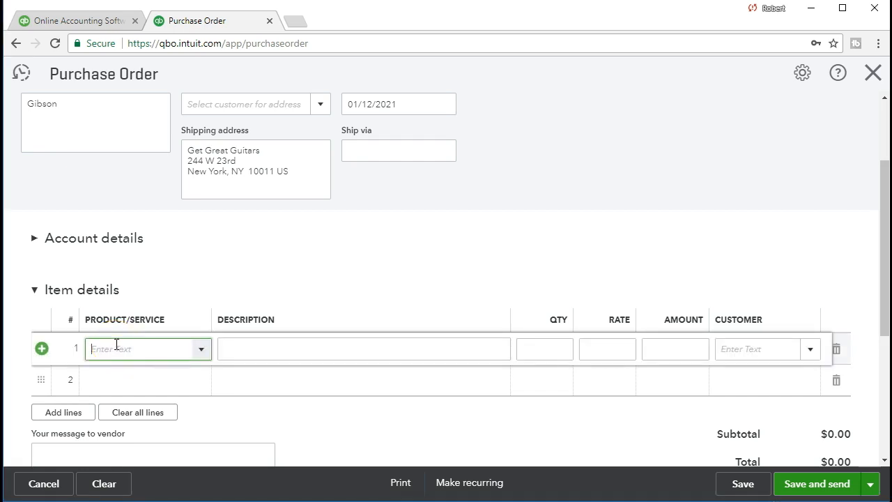
{"action": "left_click", "coordinate": [200, 352]}
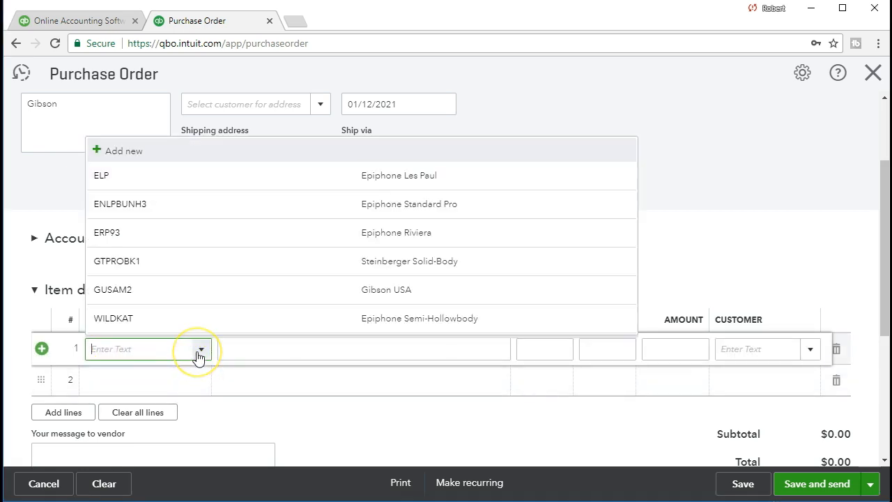
{"action": "left_click", "coordinate": [177, 351]}
{"action": "type", "text": "GSB"}
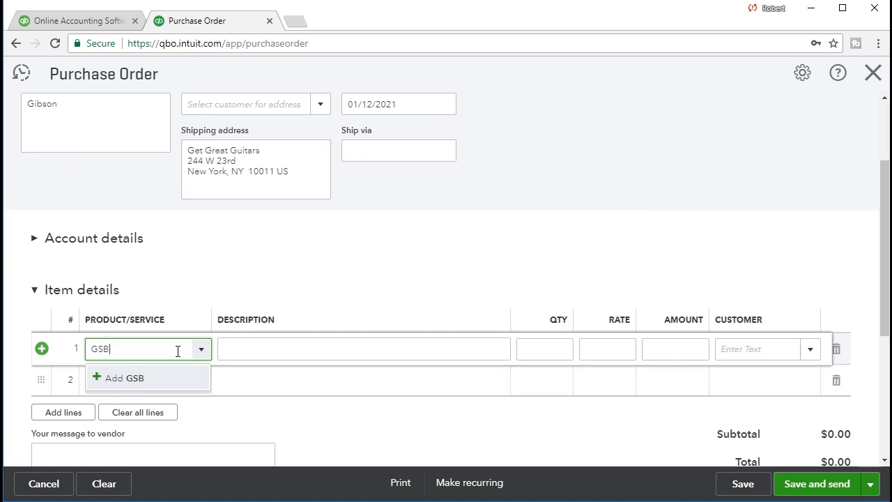
{"action": "left_click", "coordinate": [147, 379]}
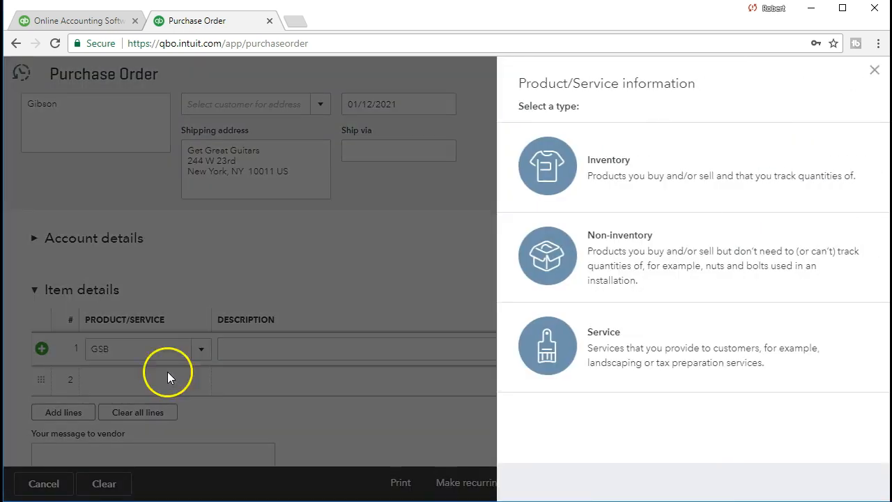
{"action": "left_click", "coordinate": [547, 180]}
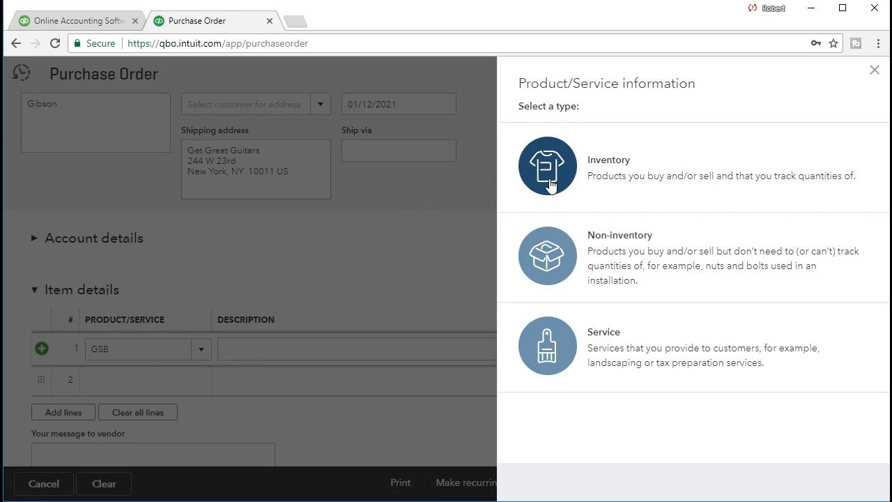
{"action": "left_click", "coordinate": [548, 181]}
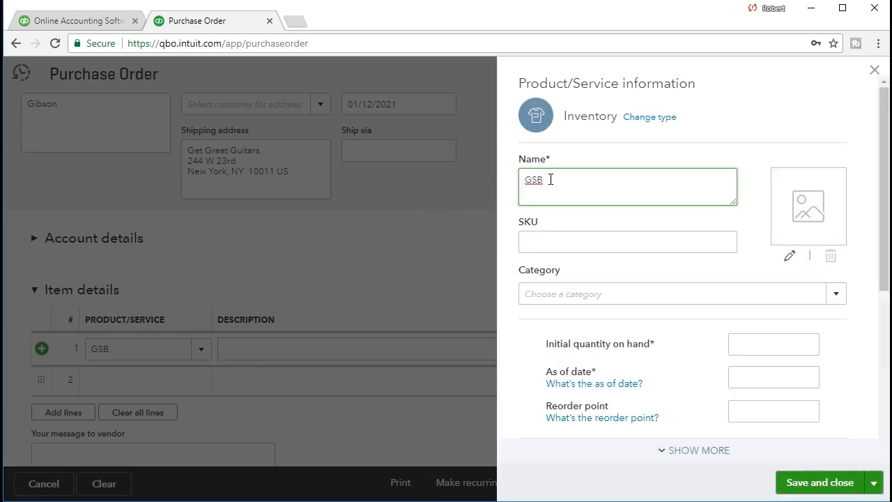
- Keep Inventory Asset as the inventory asset account for the GSB product, leaving SKU, category and reorder point blank
{"action": "left_click", "coordinate": [255, 466]}
{"action": "double_click", "coordinate": [587, 181]}
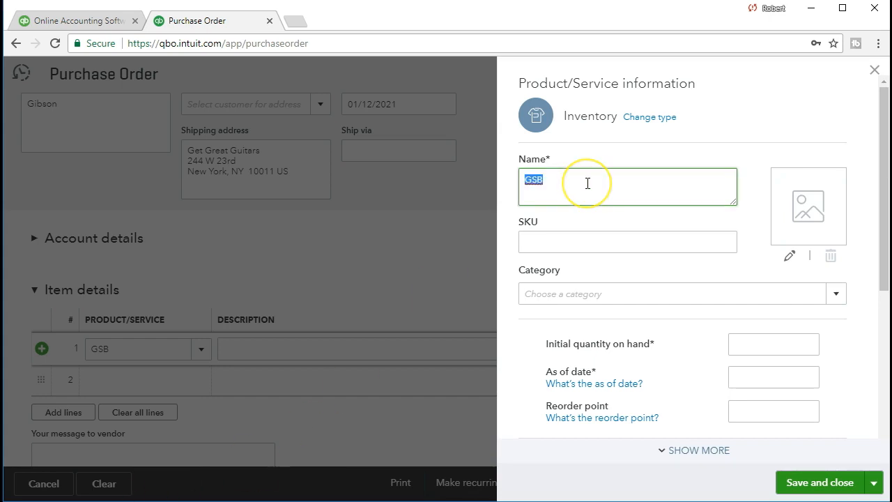
{"action": "left_click", "coordinate": [587, 183]}
{"action": "key", "text": "Tab"}
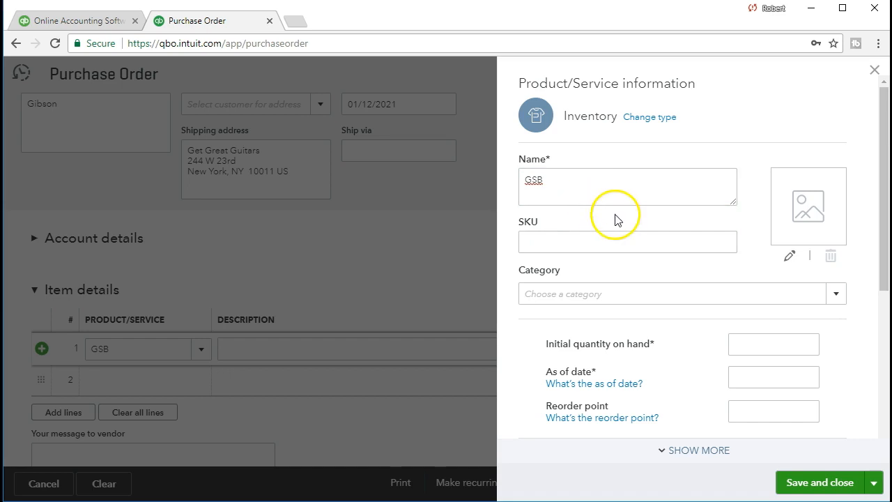
{"action": "left_click", "coordinate": [616, 286]}
{"action": "key", "text": "Tab"}
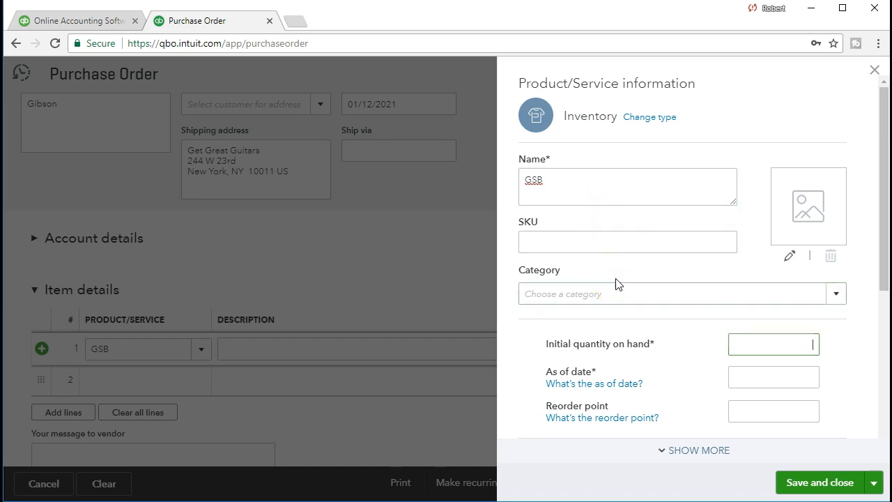
{"action": "scroll", "coordinate": [614, 356], "scroll_direction": "down", "scroll_amount": 1}
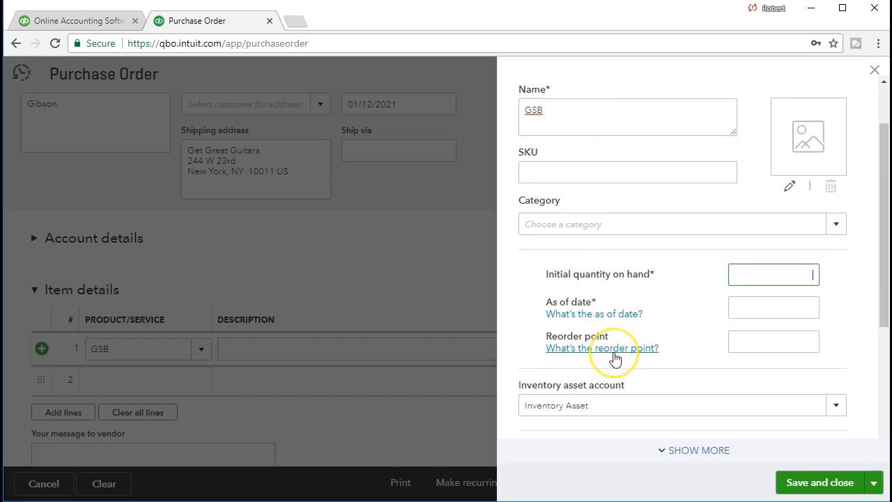
{"action": "key", "text": "Tab"}
{"action": "key", "text": "Tab"}
{"action": "key", "text": "Tab"}
{"action": "scroll", "coordinate": [614, 356], "scroll_direction": "down", "scroll_amount": 2}
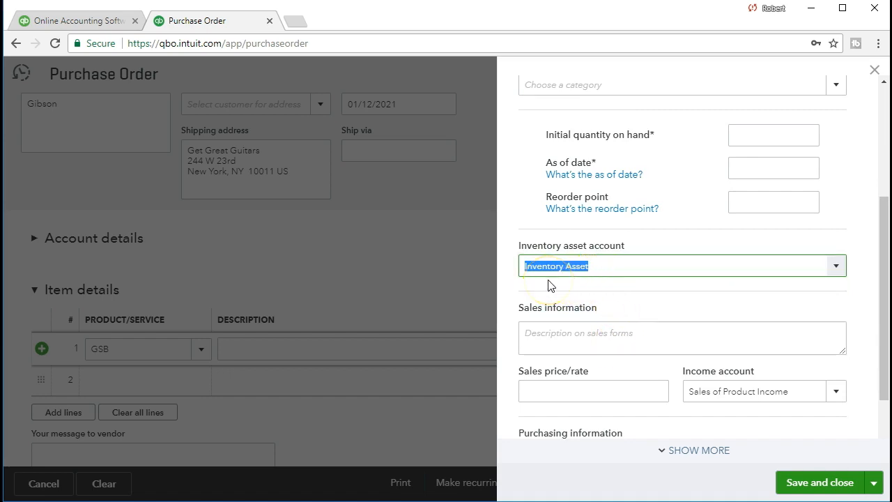
{"action": "left_click", "coordinate": [837, 267]}
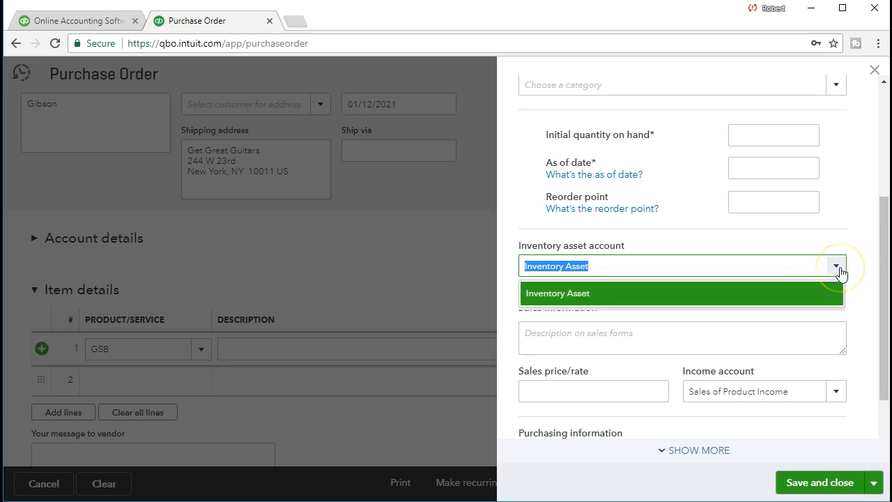
{"action": "left_click", "coordinate": [839, 268]}
{"action": "key", "text": "Tab"}
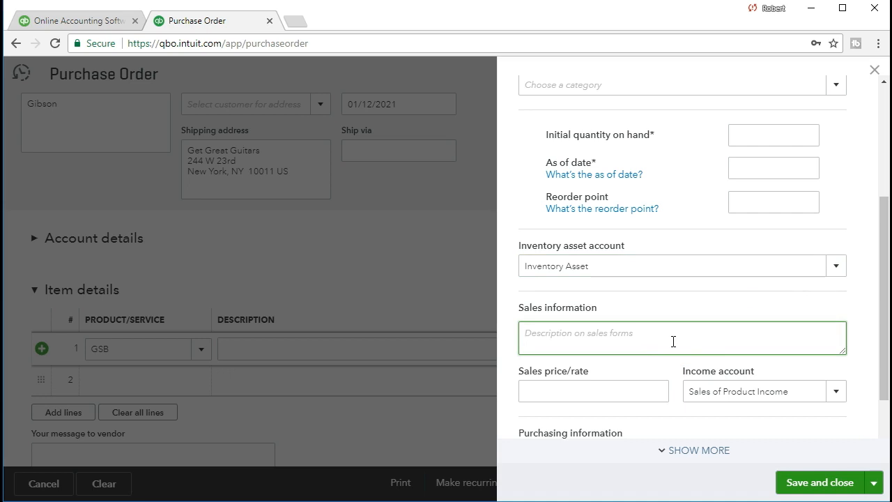
- Enter the product's sales description Gibson SG and sales price 777.40, with Sales as the income account
{"action": "left_click", "coordinate": [592, 339]}
{"action": "type", "text": "Gibson SG"}
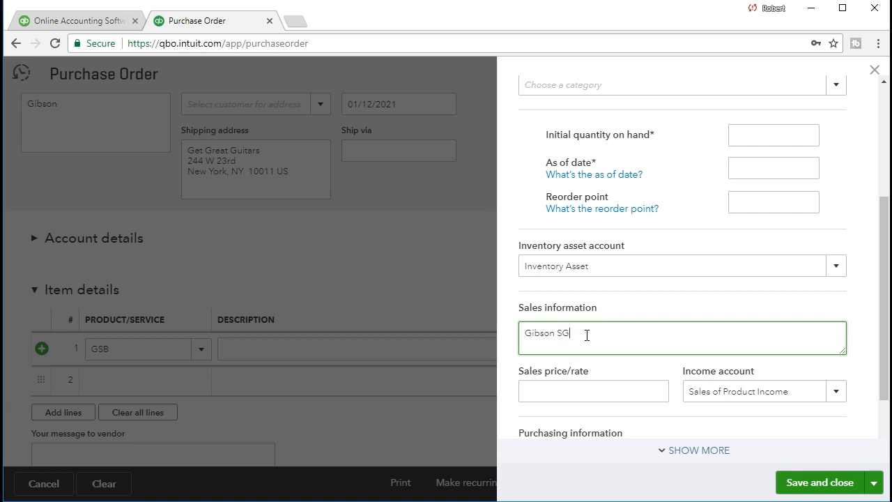
{"action": "key", "text": "Tab"}
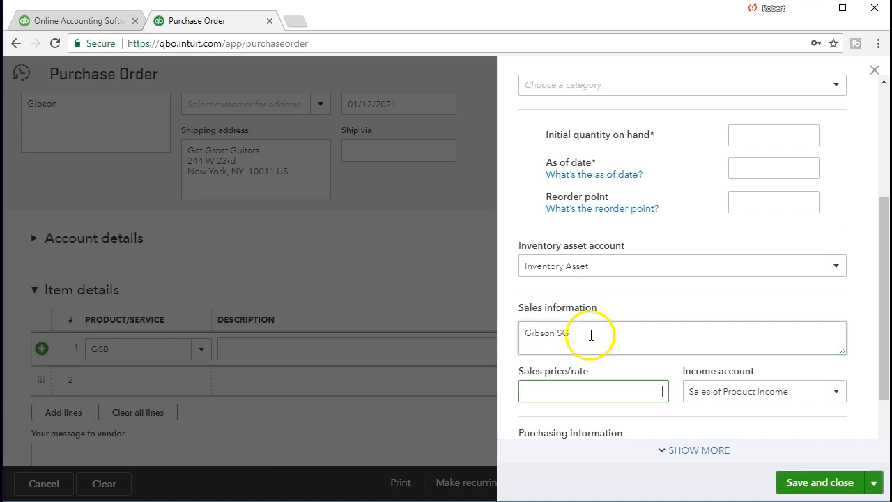
{"action": "scroll", "coordinate": [599, 333], "scroll_direction": "down", "scroll_amount": 1}
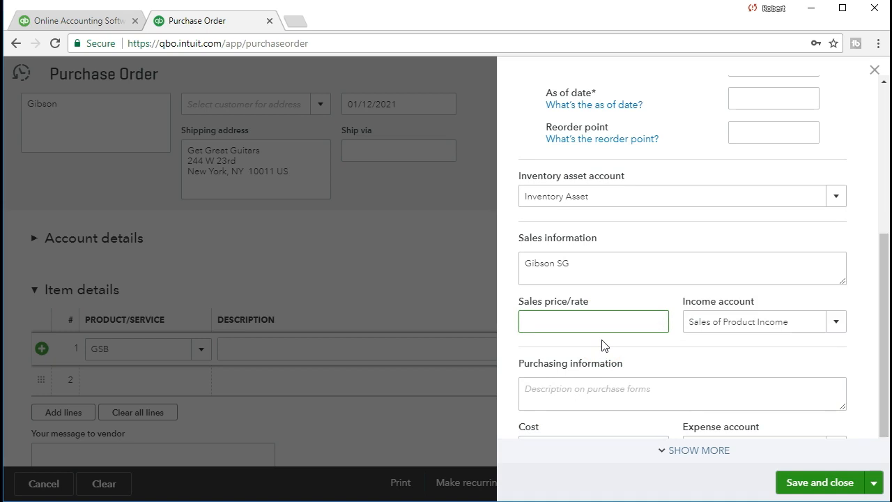
{"action": "left_click", "coordinate": [631, 291]}
{"action": "type", "text": "7"}
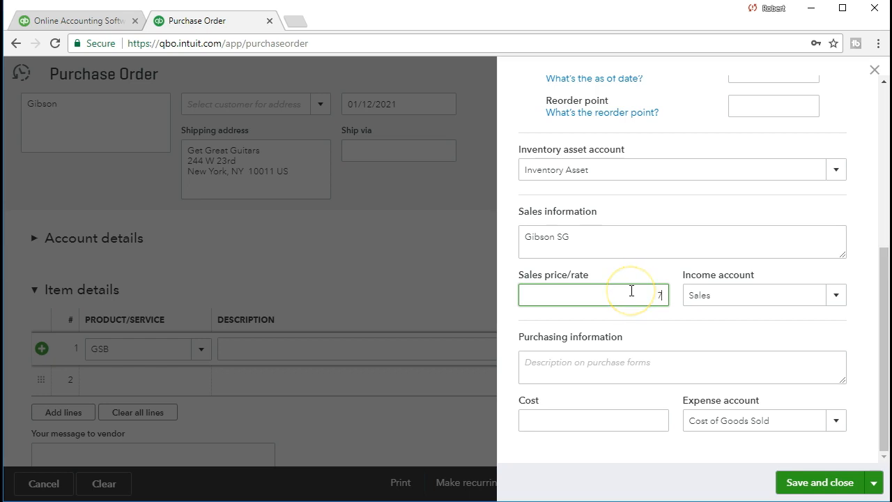
{"action": "type", "text": "77.40"}
{"action": "key", "text": "Tab"}
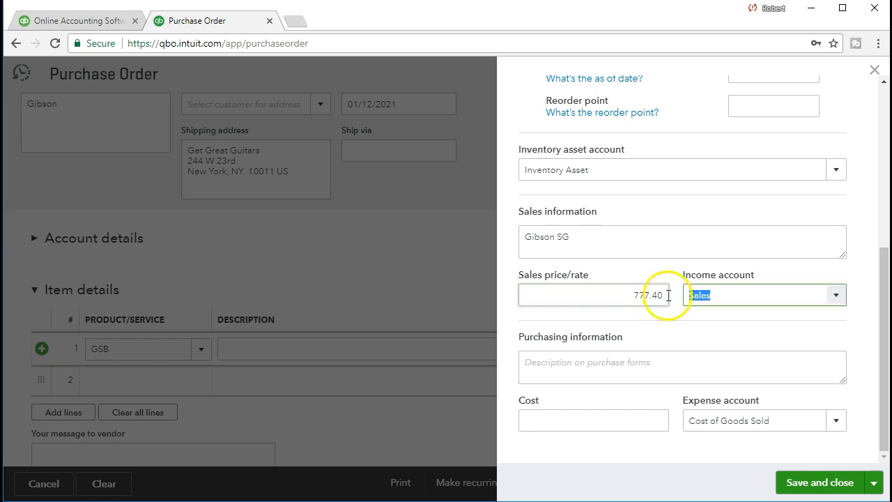
{"action": "left_click", "coordinate": [836, 295]}
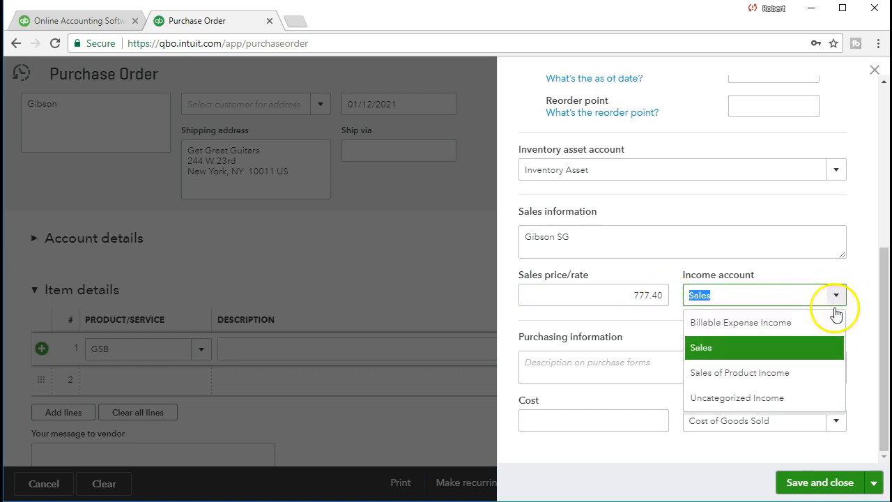
{"action": "left_click", "coordinate": [778, 355]}
- Enter the purchase description Gibson SG and a cost of 598, keeping Cost of Goods Sold as the expense account
{"action": "left_click", "coordinate": [778, 351]}
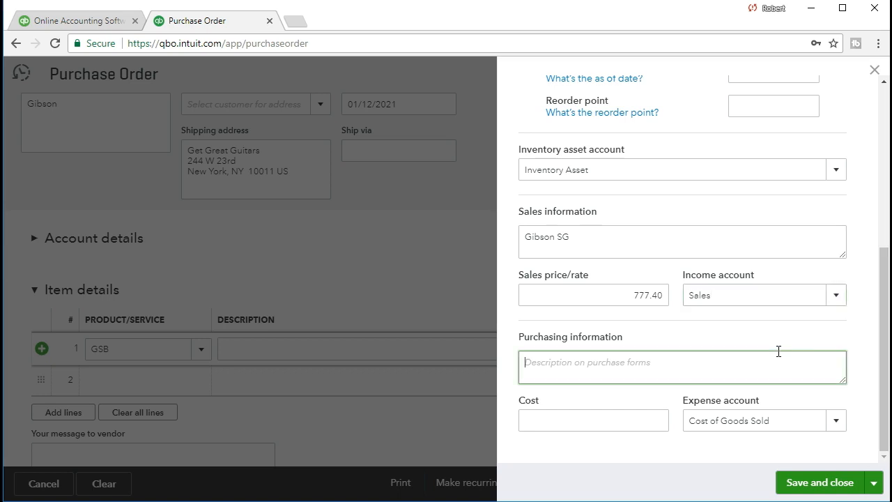
{"action": "type", "text": "G"}
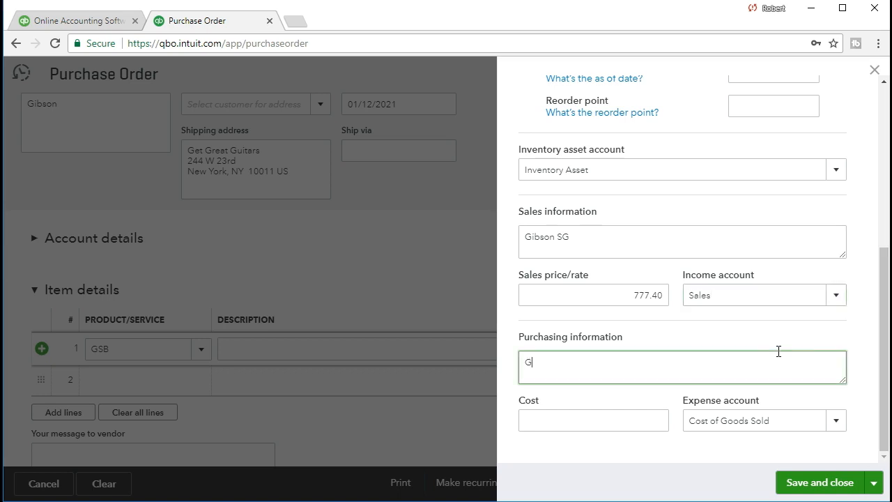
{"action": "type", "text": "ibson SG"}
{"action": "key", "text": "Tab"}
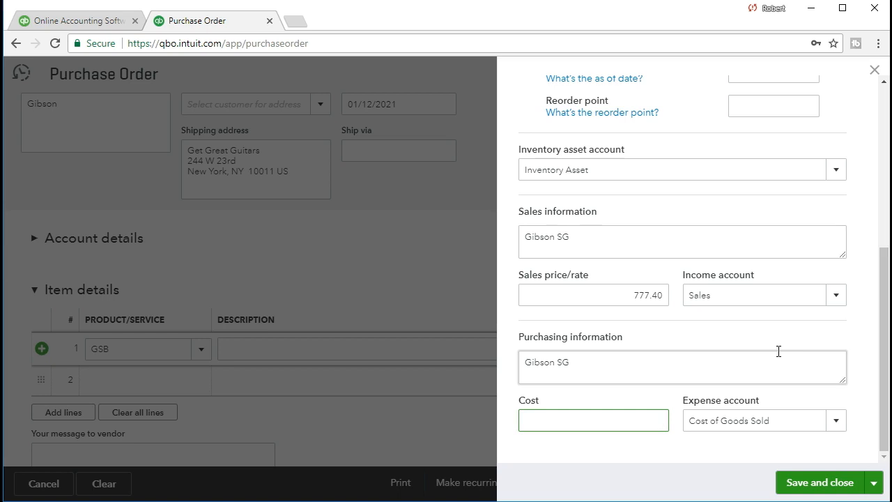
{"action": "type", "text": "598"}
{"action": "key", "text": "Tab"}
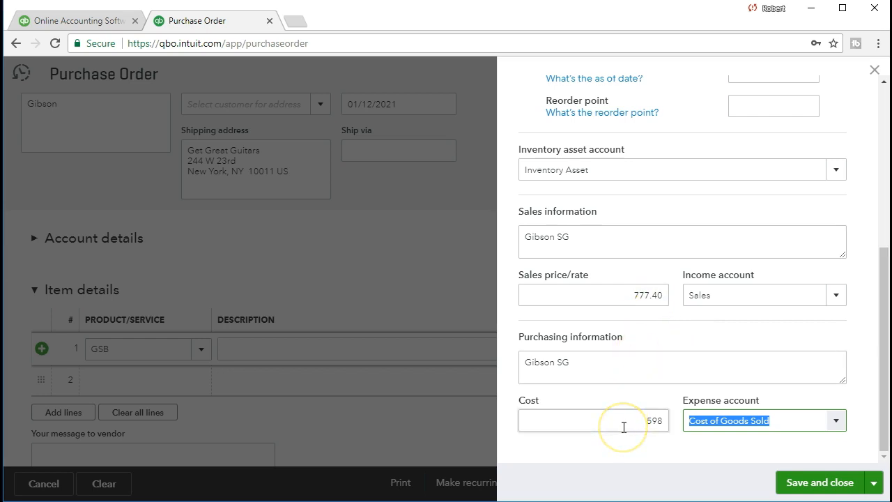
- Set the initial quantity on hand to 0 as of 01/01/2021 and save the GSB product onto the order
{"action": "left_click", "coordinate": [793, 491]}
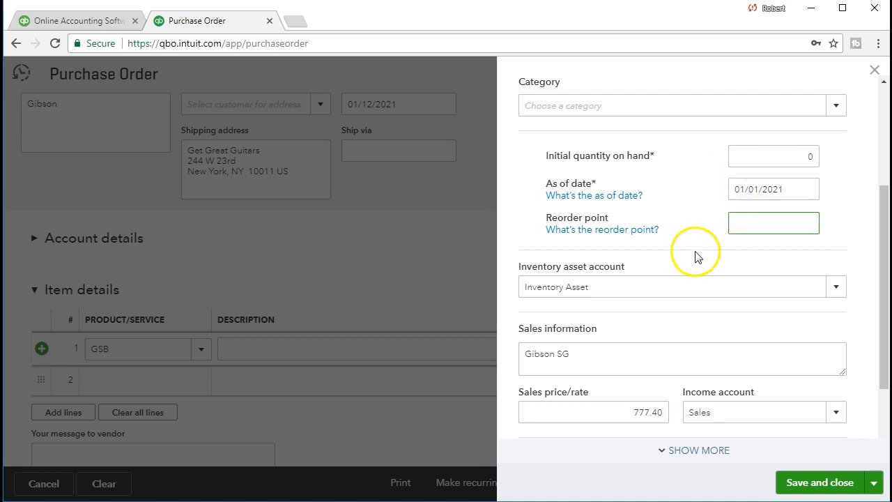
{"action": "scroll", "coordinate": [698, 358], "scroll_direction": "down", "scroll_amount": 1}
{"action": "left_click", "coordinate": [796, 488]}
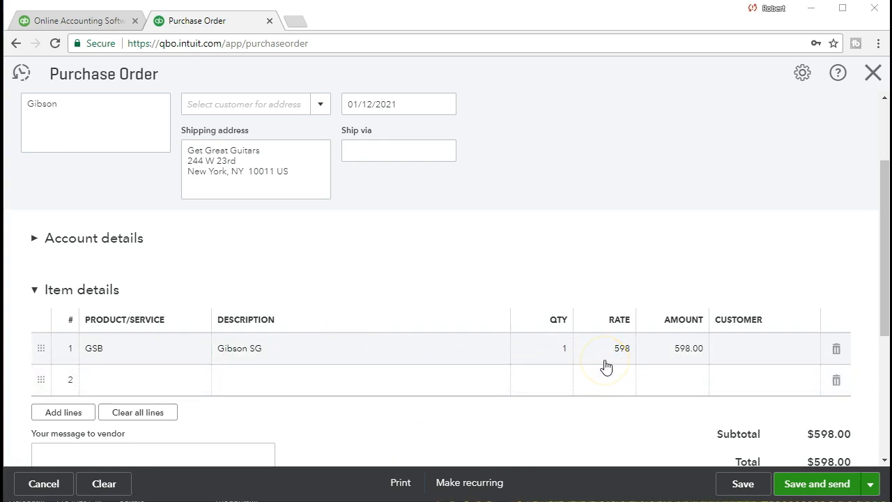
- Add Music Stuff Store as a new customer and assign it to the GSB line of the order
{"action": "left_click", "coordinate": [607, 365]}
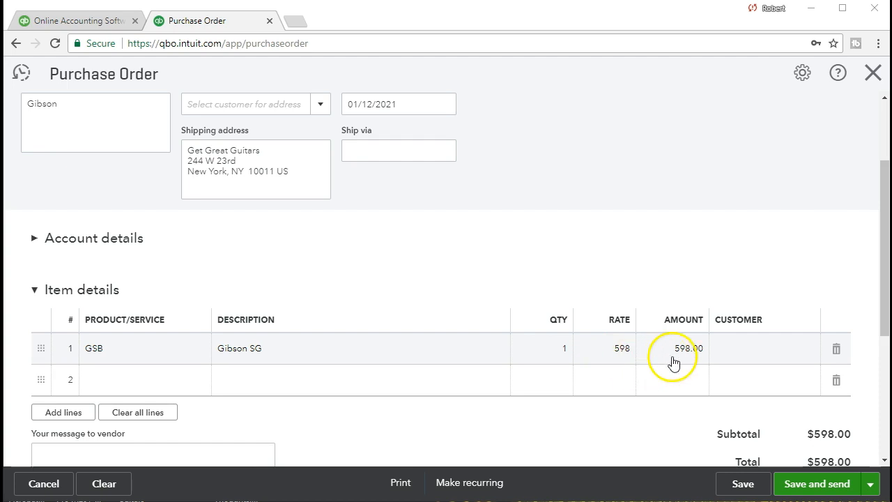
{"action": "left_click", "coordinate": [743, 356]}
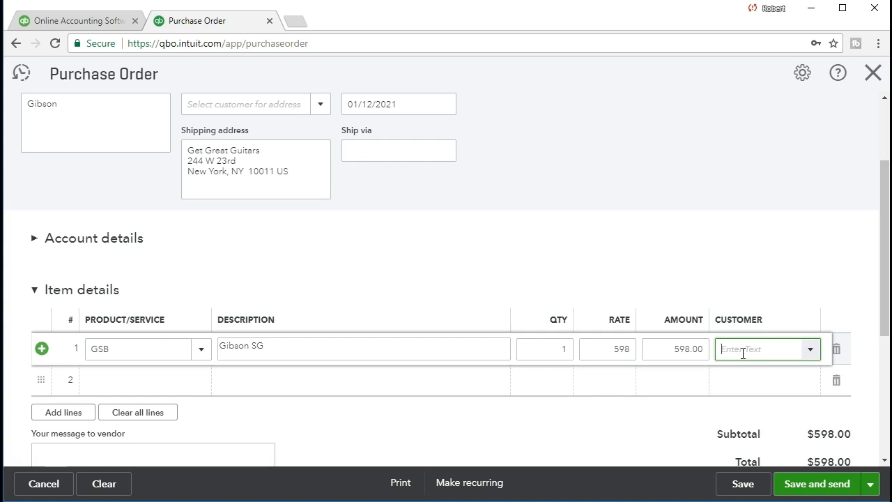
{"action": "type", "text": "Music St"}
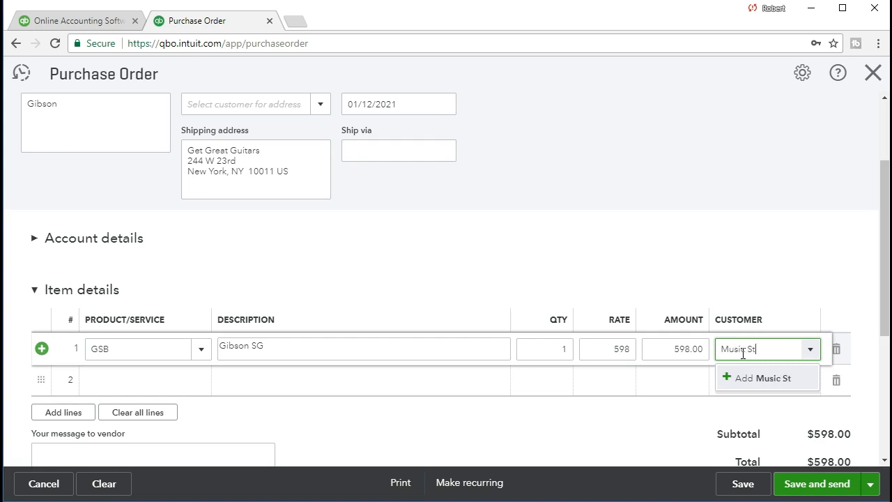
{"action": "type", "text": "uff Store"}
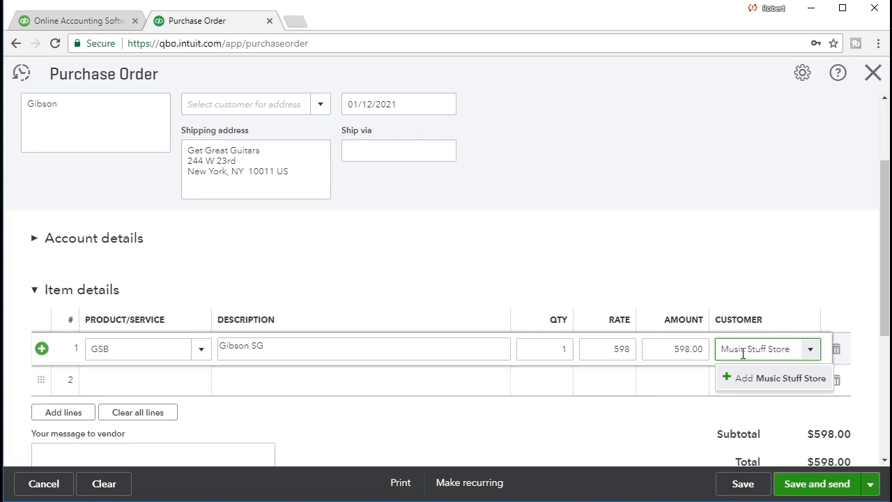
{"action": "left_click", "coordinate": [758, 381]}
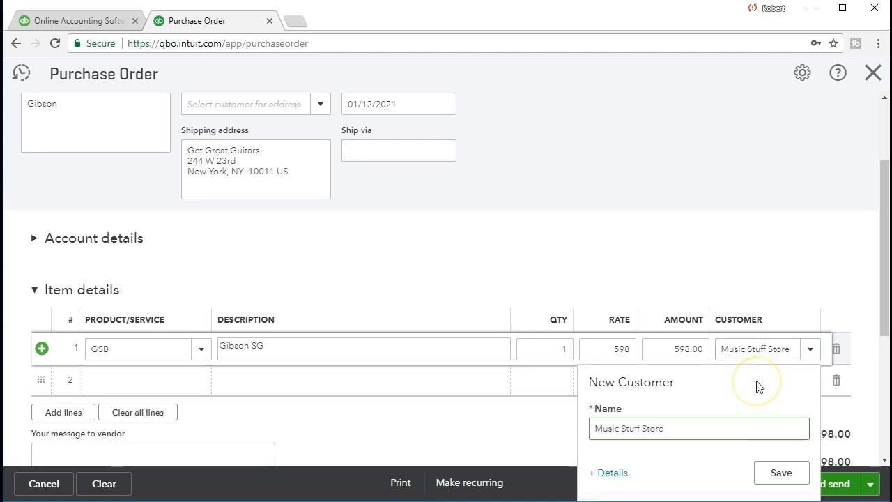
{"action": "left_click", "coordinate": [780, 475]}
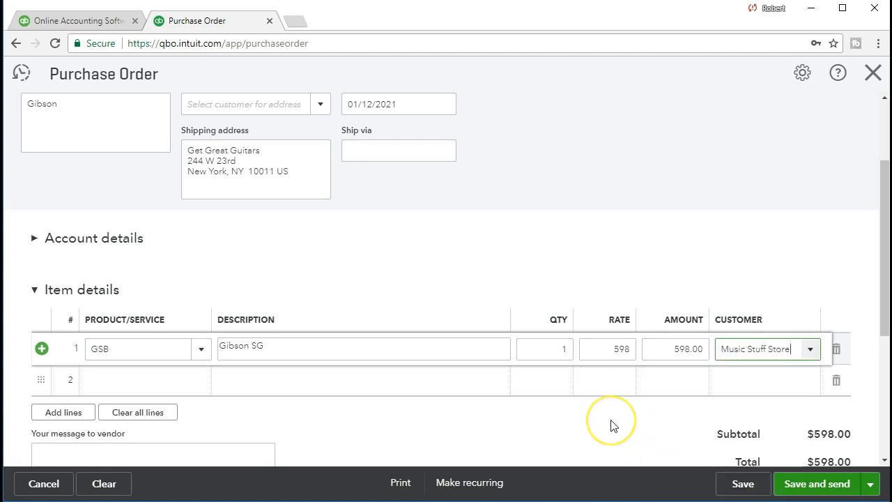
- Review the Gibson purchase order from header to attachments and open its print preview
{"action": "scroll", "coordinate": [612, 425], "scroll_direction": "down", "scroll_amount": 1}
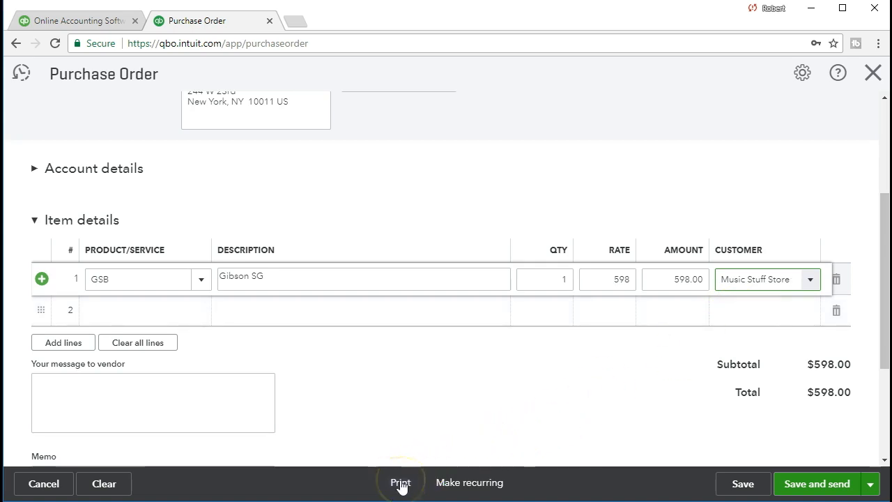
{"action": "scroll", "coordinate": [390, 413], "scroll_direction": "up", "scroll_amount": 3}
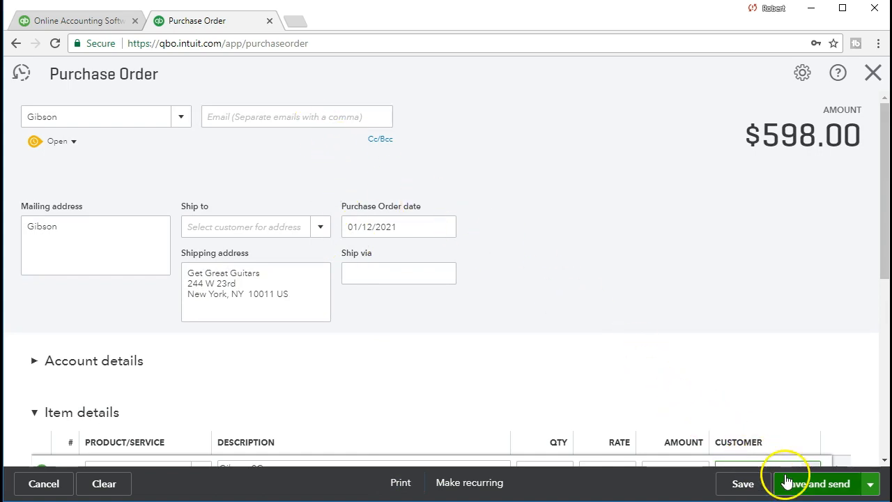
{"action": "scroll", "coordinate": [482, 344], "scroll_direction": "down", "scroll_amount": 5}
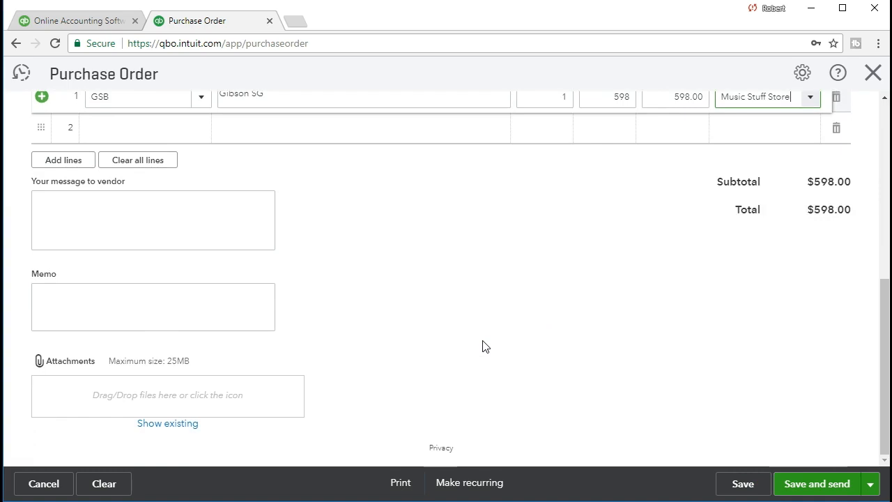
{"action": "left_click", "coordinate": [401, 488]}
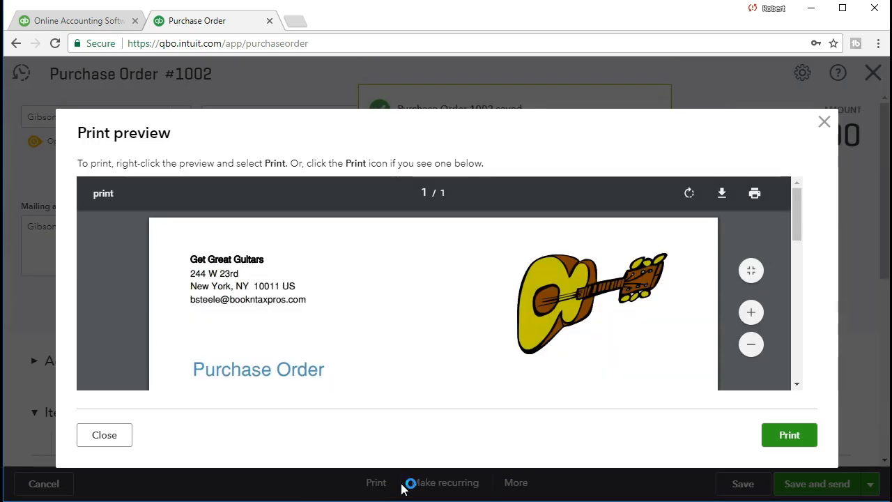
- Download the purchase order as a PDF named 01.12.21 Music Stuff Store PO into the Excel Docs 7 folder
{"action": "left_click", "coordinate": [724, 197]}
{"action": "left_click", "coordinate": [721, 193]}
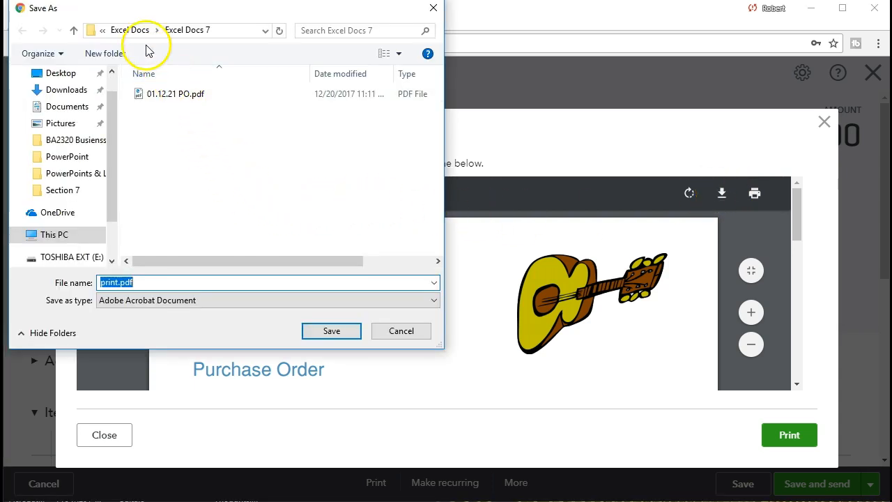
{"action": "left_click", "coordinate": [119, 282]}
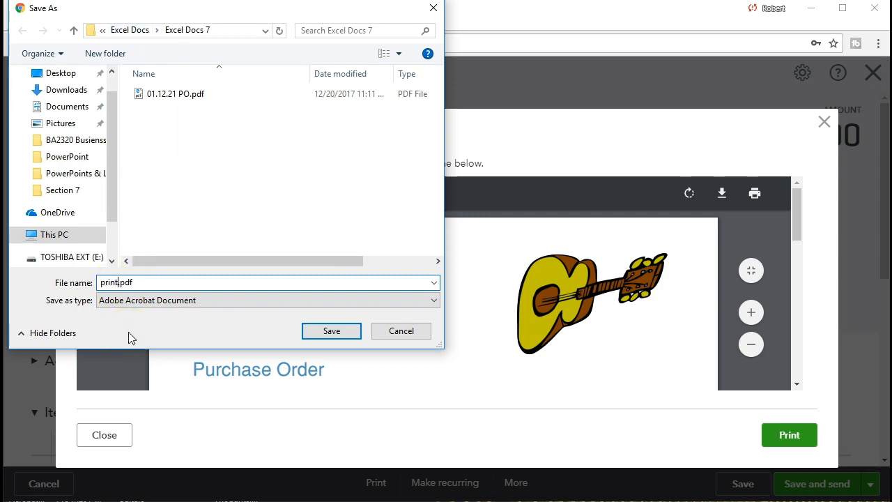
{"action": "key", "text": "BackSpace"}
{"action": "key", "text": "BackSpace"}
{"action": "key", "text": "BackSpace"}
{"action": "key", "text": "BackSpace"}
{"action": "key", "text": "BackSpace"}
{"action": "type", "text": "01"}
{"action": "type", "text": ".12"}
{"action": "type", "text": ".21"}
{"action": "type", "text": " Music Sto"}
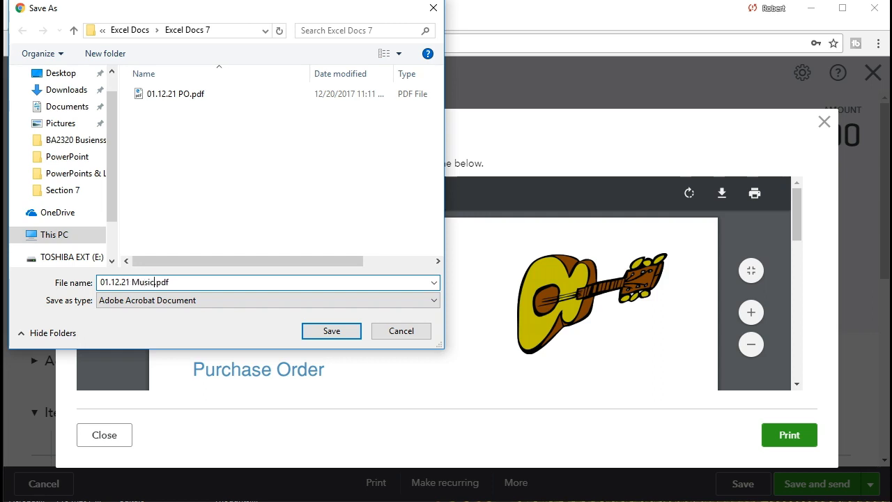
{"action": "key", "text": "BackSpace"}
{"action": "type", "text": "uff Store PO"}
{"action": "left_click", "coordinate": [320, 333]}
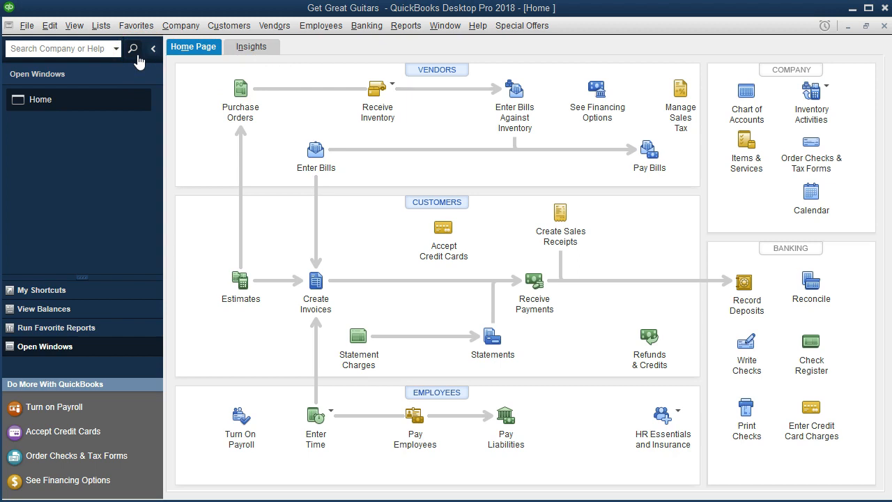
{"action": "left_click", "coordinate": [28, 26]}
{"action": "mouse_move", "coordinate": [48, 26]}
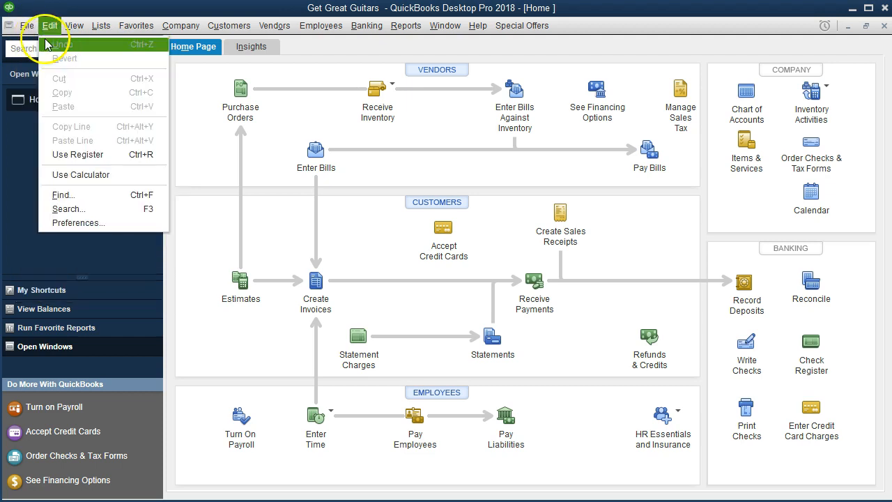
{"action": "left_click", "coordinate": [197, 150]}
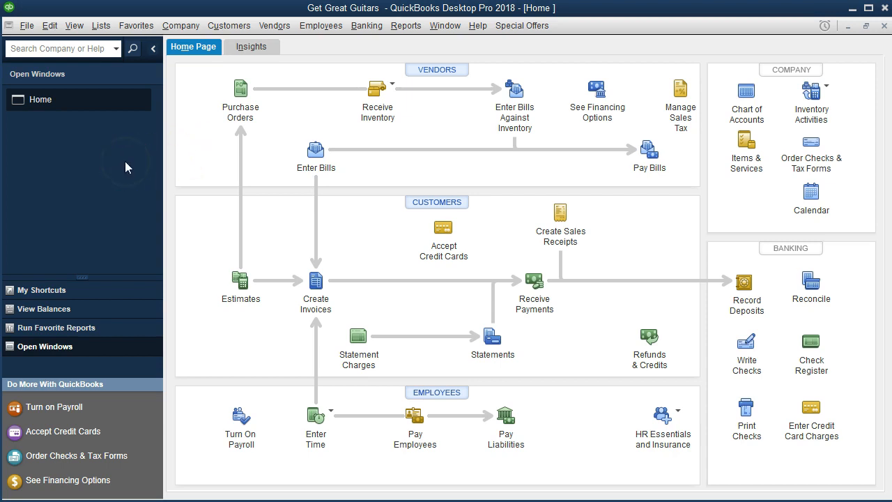
{"action": "left_click", "coordinate": [197, 33]}
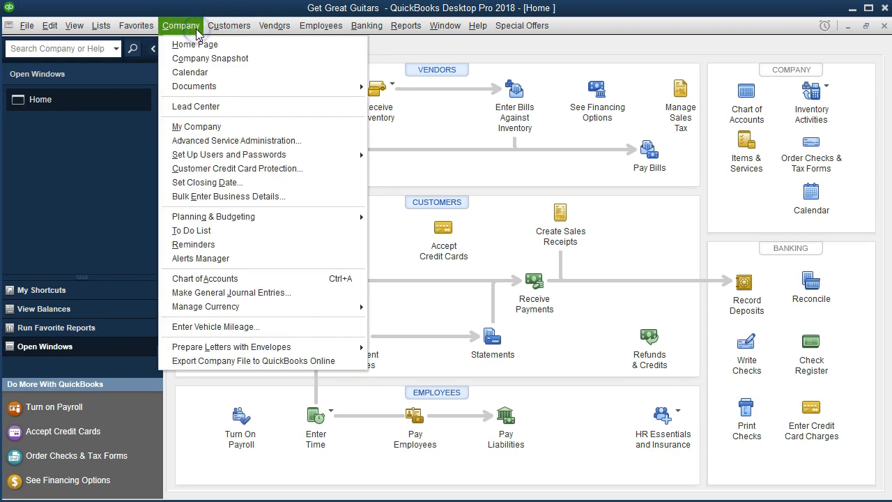
{"action": "left_click", "coordinate": [195, 28]}
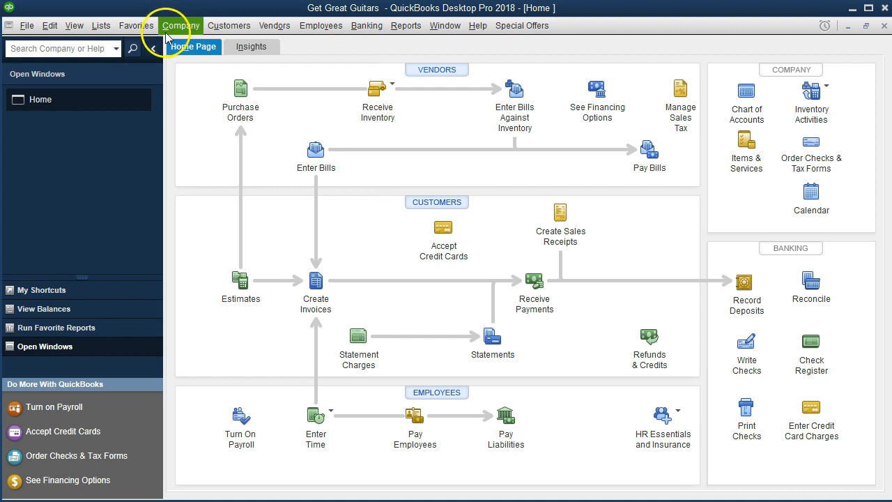
{"action": "left_click", "coordinate": [76, 28]}
{"action": "left_click", "coordinate": [76, 29]}
{"action": "left_click", "coordinate": [104, 35]}
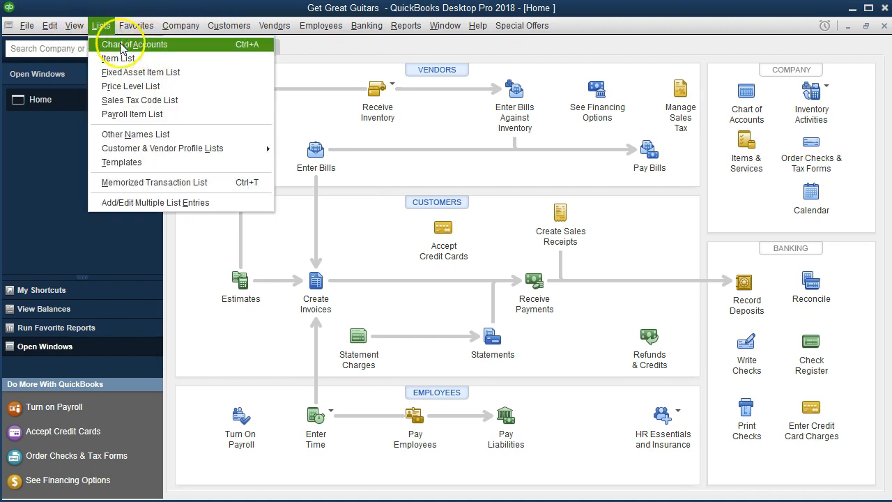
{"action": "mouse_move", "coordinate": [76, 27]}
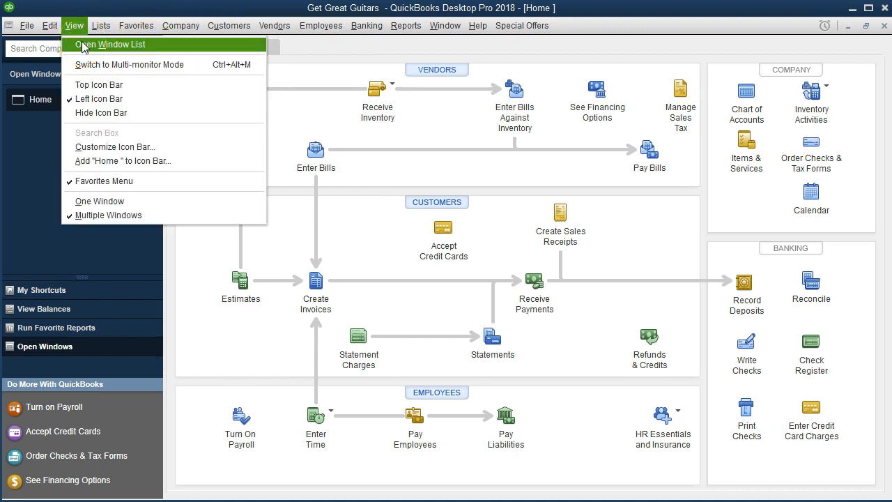
{"action": "left_click", "coordinate": [11, 173]}
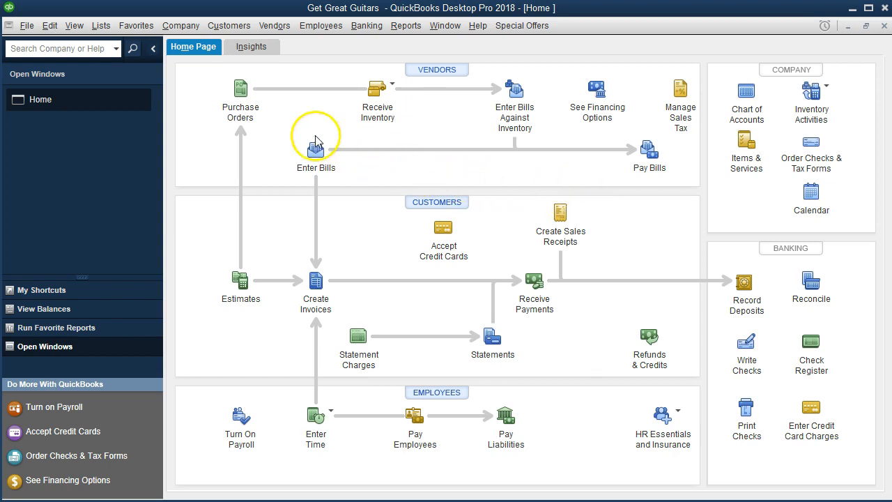
{"action": "left_click", "coordinate": [250, 126]}
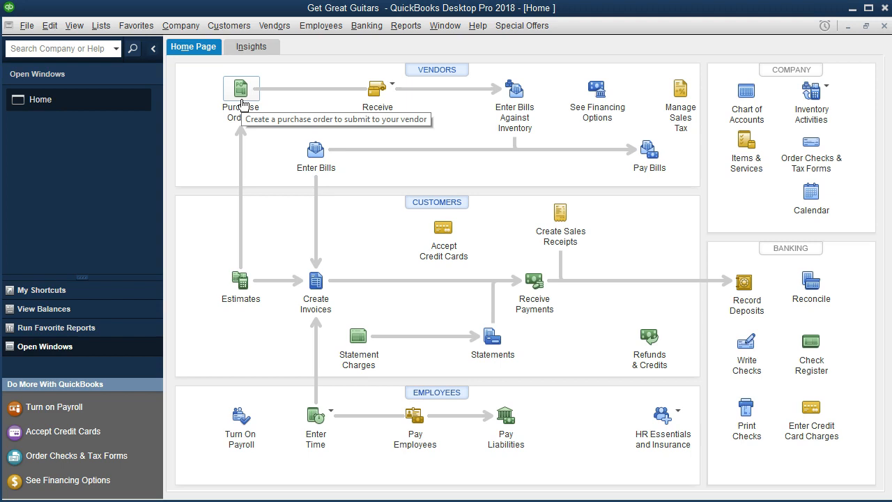
{"action": "left_click", "coordinate": [242, 104]}
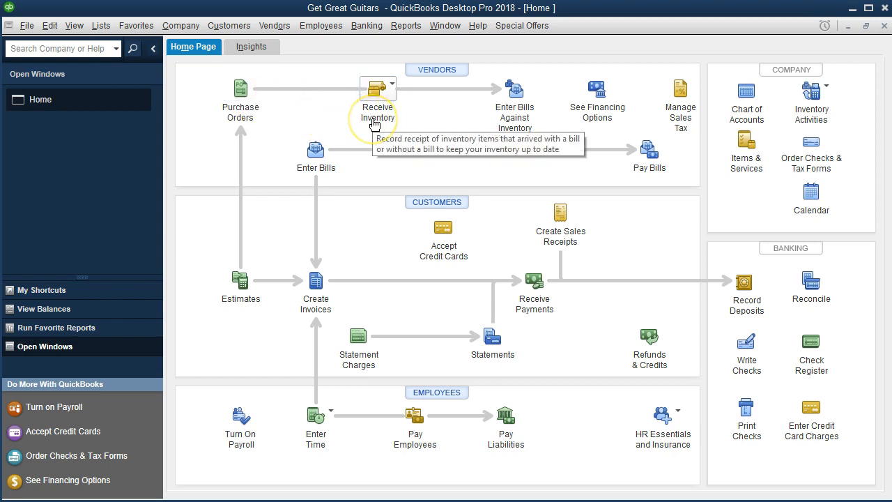
{"action": "left_click", "coordinate": [380, 92]}
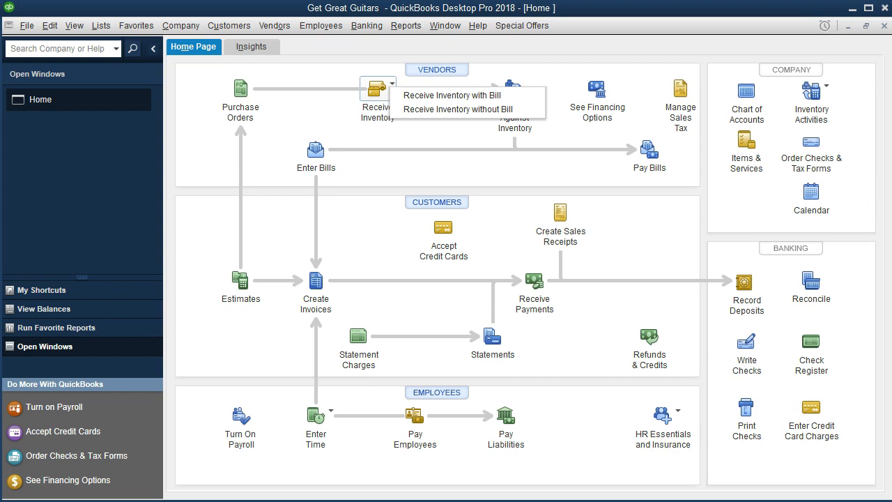
{"action": "left_click", "coordinate": [264, 220]}
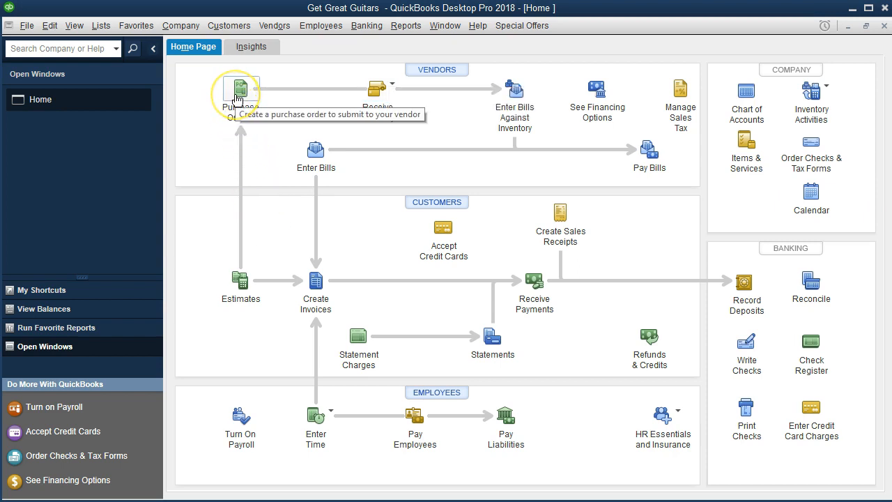
- Start a new purchase order in QuickBooks Desktop for the vendor Epiphone, leaving the drop-ship recipient blank
{"action": "left_click", "coordinate": [238, 100]}
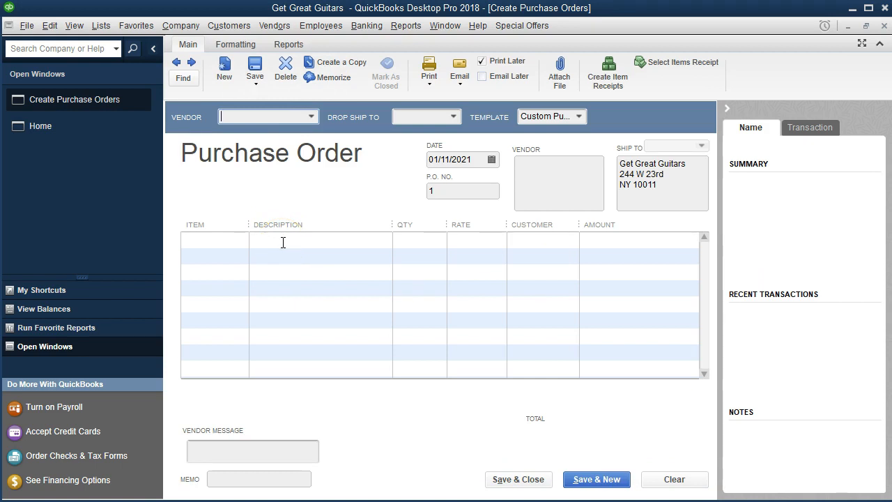
{"action": "type", "text": "Epiphone"}
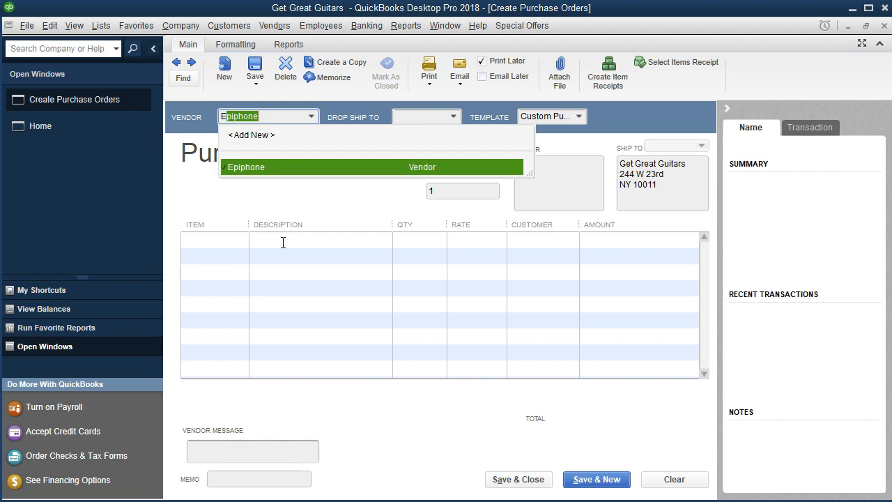
{"action": "key", "text": "Tab"}
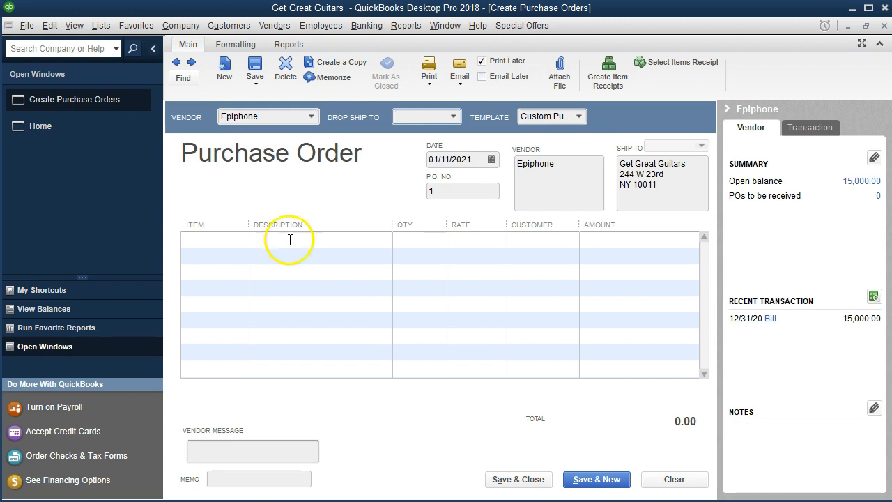
{"action": "left_click", "coordinate": [453, 117]}
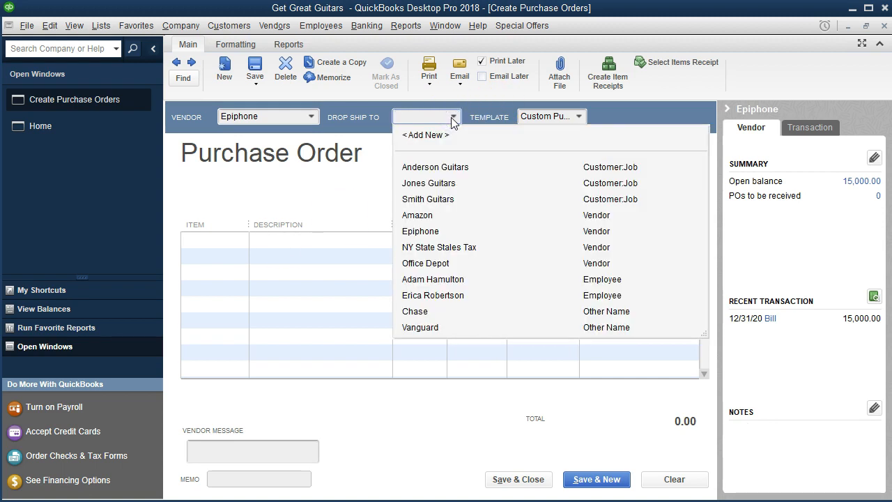
{"action": "left_click", "coordinate": [451, 117]}
{"action": "key", "text": "Tab"}
- Date the order 01/12/2021 and enter its purchase order number, keeping the vendor and shipping addresses
{"action": "left_click", "coordinate": [432, 165]}
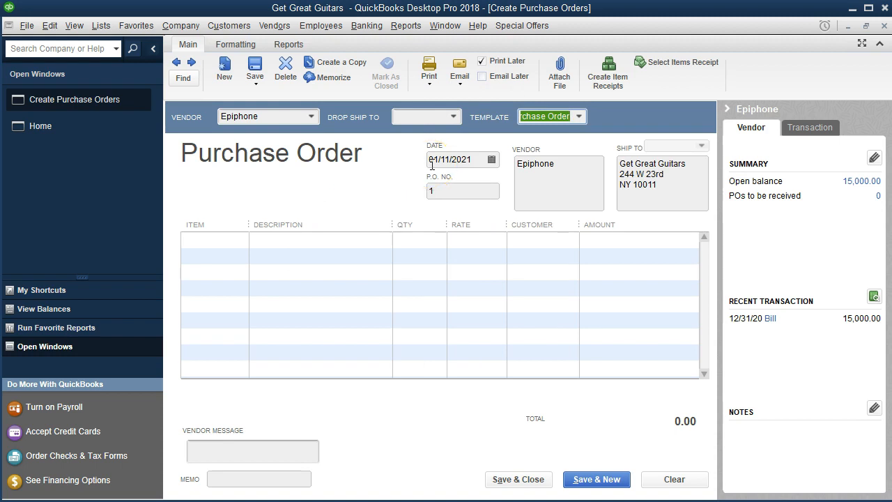
{"action": "left_click", "coordinate": [432, 165]}
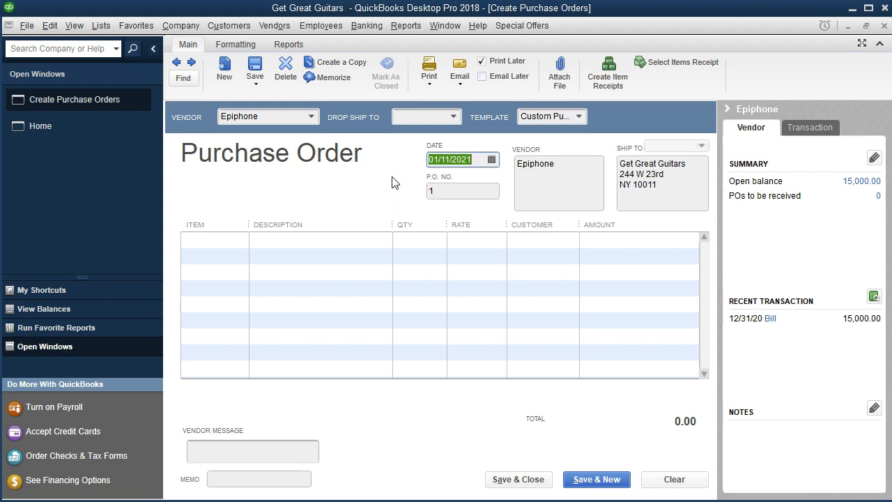
{"action": "key", "text": "plus"}
{"action": "key", "text": "Tab"}
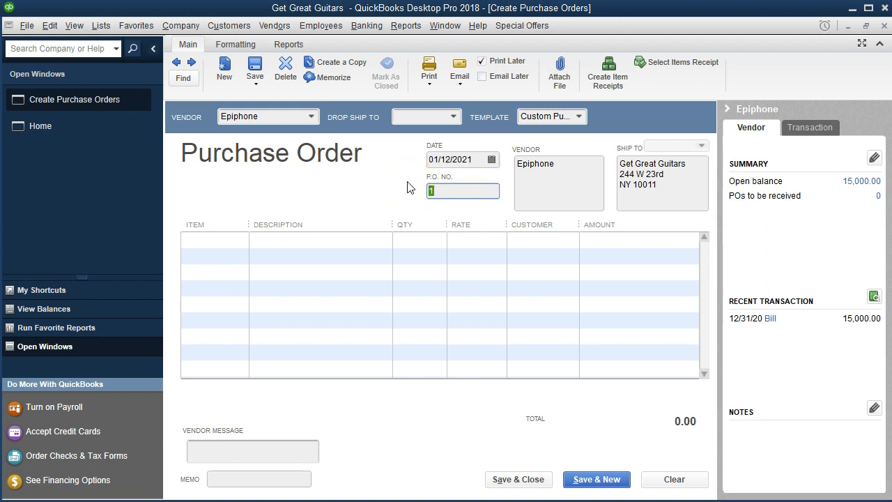
{"action": "type", "text": "1001"}
{"action": "key", "text": "Tab"}
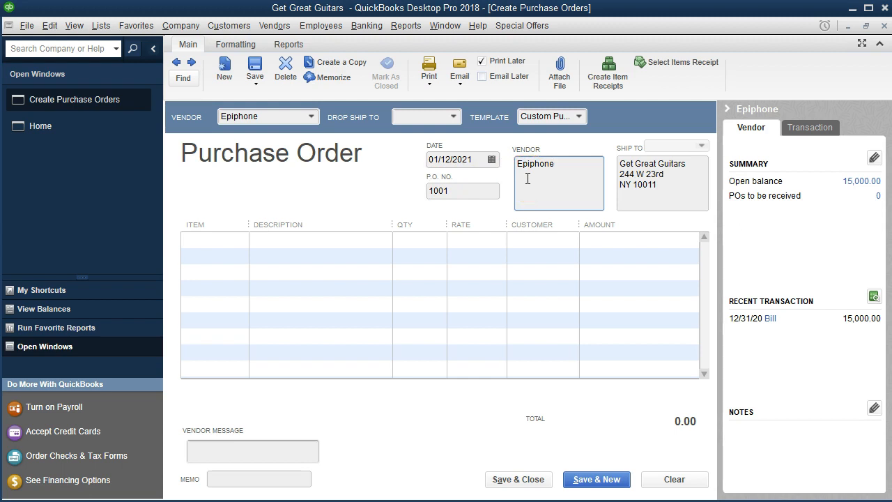
{"action": "key", "text": "Tab"}
{"action": "key", "text": "Tab"}
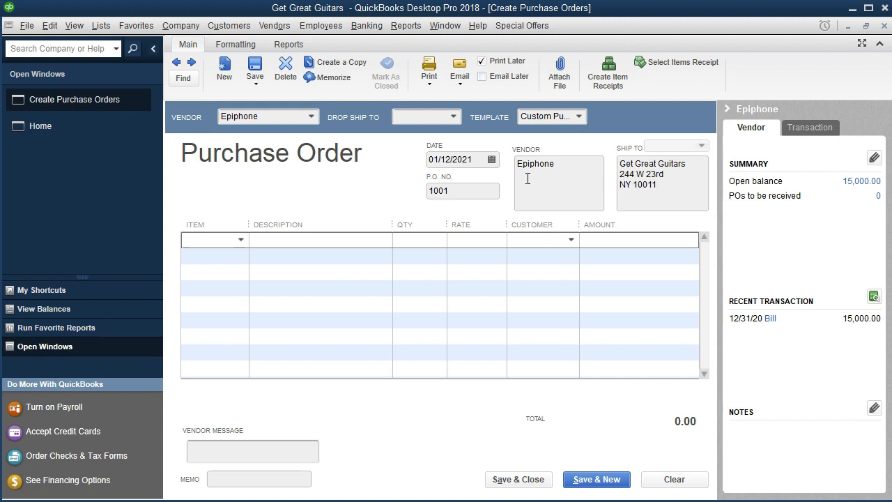
- Look up the Epiphone guitar item codes in the item list and return to the open purchase order
{"action": "left_click", "coordinate": [100, 29]}
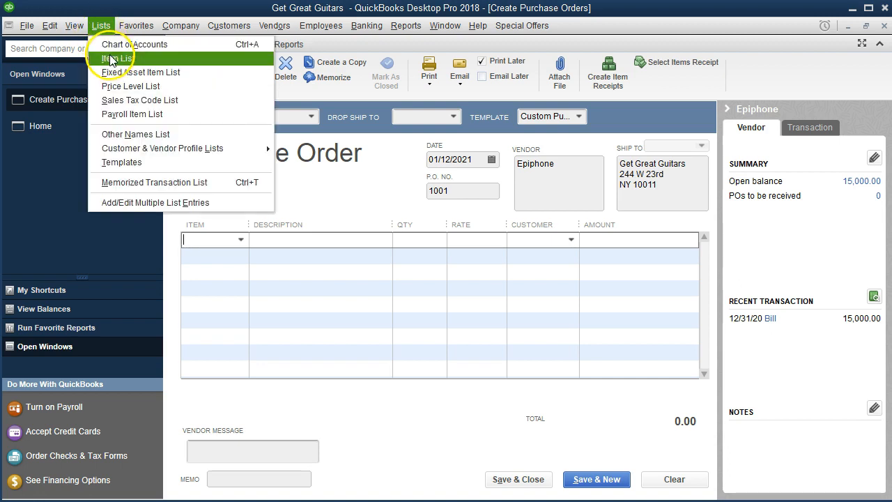
{"action": "left_click", "coordinate": [110, 59]}
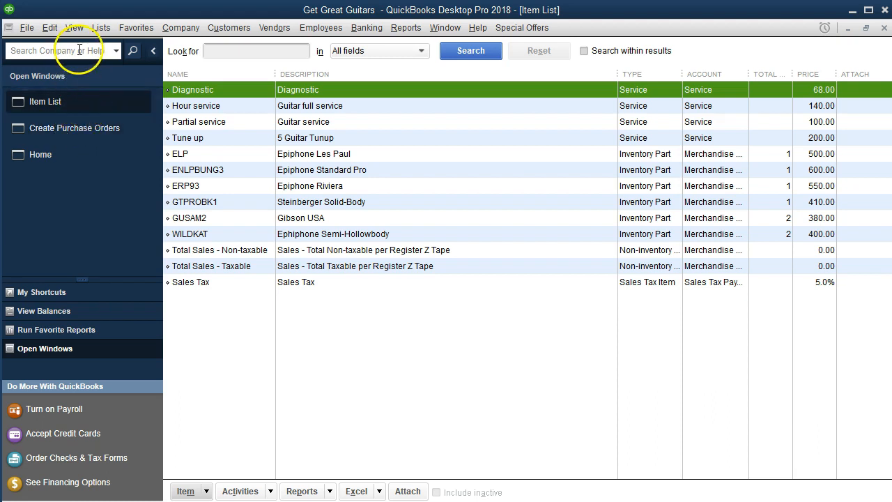
{"action": "left_click", "coordinate": [74, 28]}
{"action": "left_click", "coordinate": [78, 32]}
{"action": "left_click", "coordinate": [73, 123]}
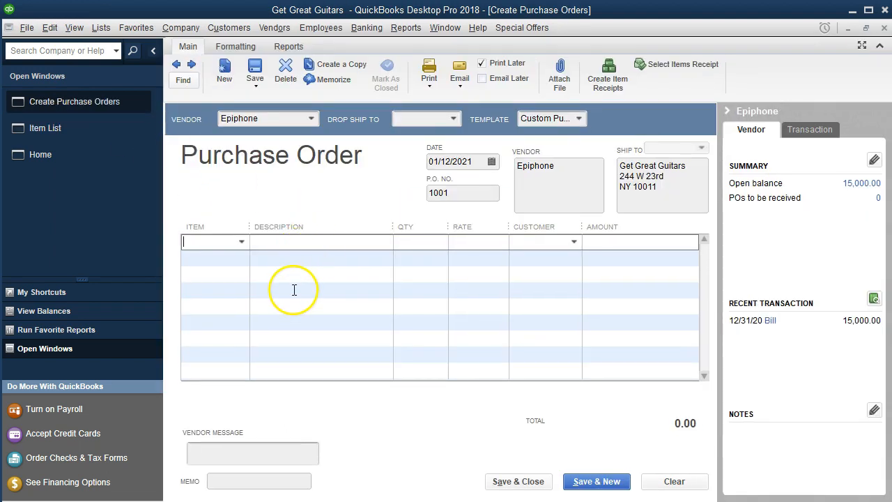
- Add the inventory item ELP (Epiphone Les Paul) to the order's first line with a quantity of 1
{"action": "type", "text": "ELP"}
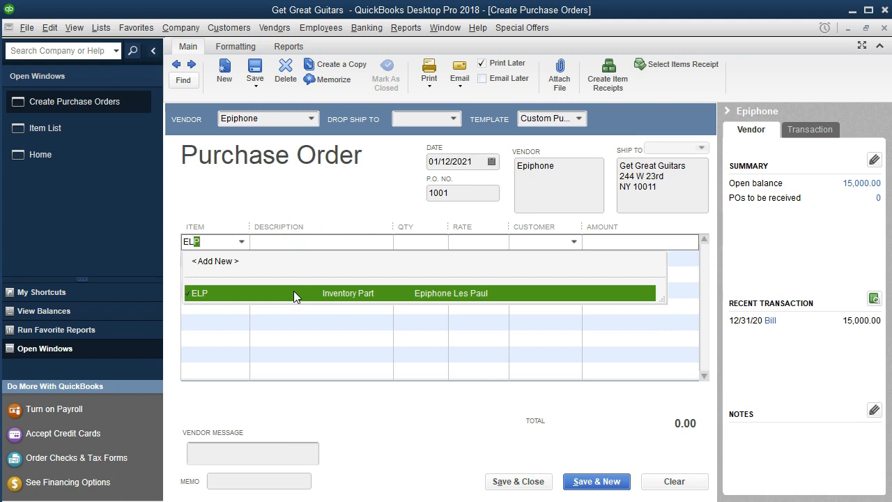
{"action": "left_click", "coordinate": [293, 293]}
{"action": "left_click", "coordinate": [311, 275]}
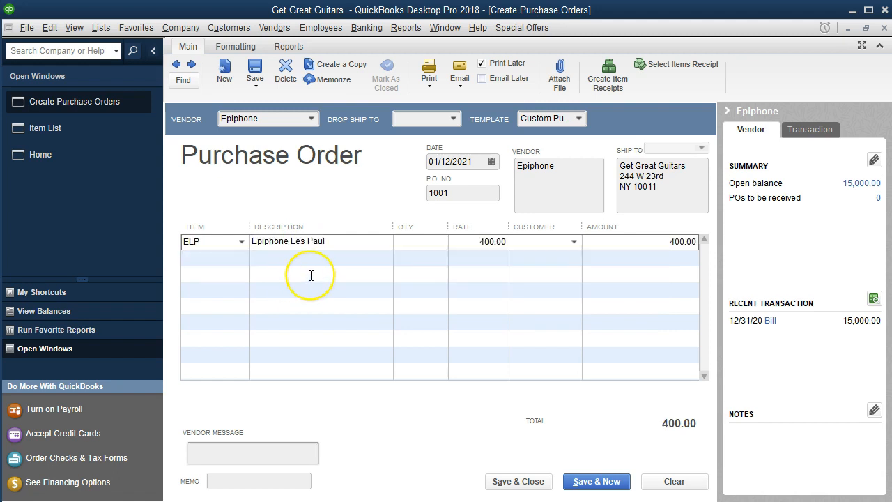
{"action": "left_click", "coordinate": [357, 268]}
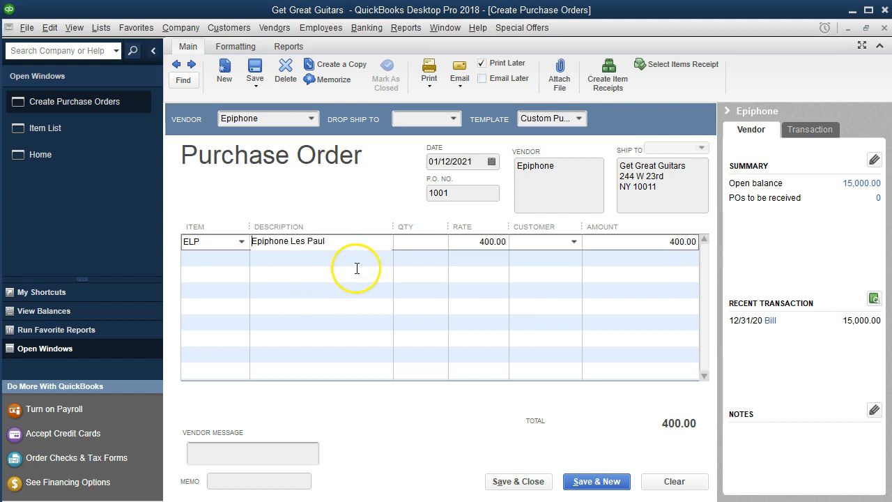
{"action": "key", "text": "Tab"}
{"action": "type", "text": "1"}
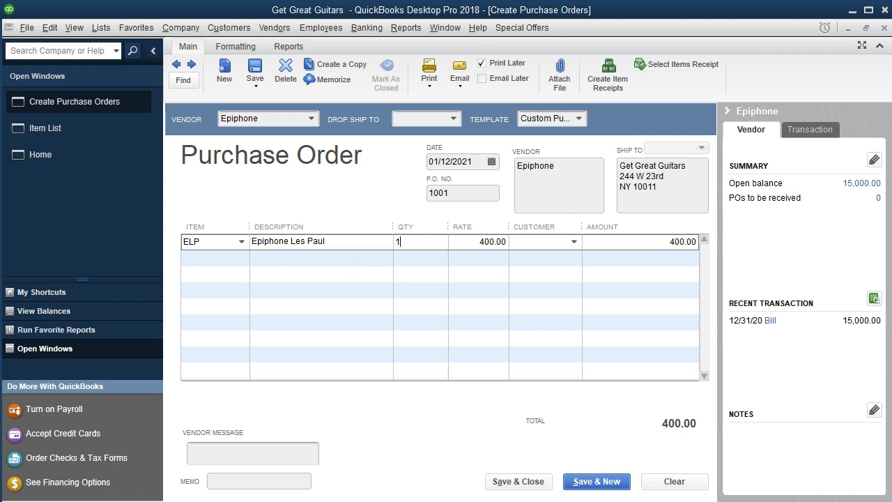
- Assign the ELP line to the customer by entering the customer's name and quick-adding it to the Customer:Job list
{"action": "key", "text": "Tab"}
{"action": "key", "text": "Tab"}
{"action": "type", "text": "Eric Miusic"}
{"action": "key", "text": "Tab"}
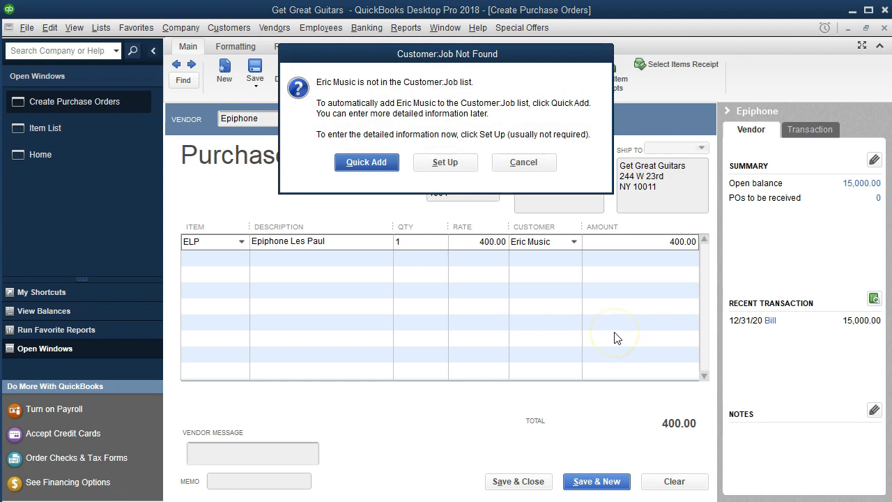
{"action": "left_click", "coordinate": [391, 166]}
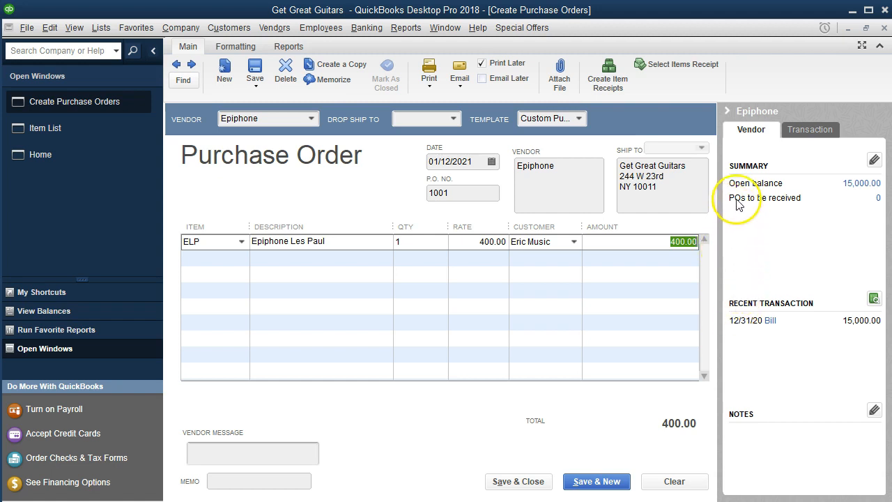
- Collapse the vendor information pane, then save and close the Epiphone purchase order
{"action": "left_click", "coordinate": [726, 112]}
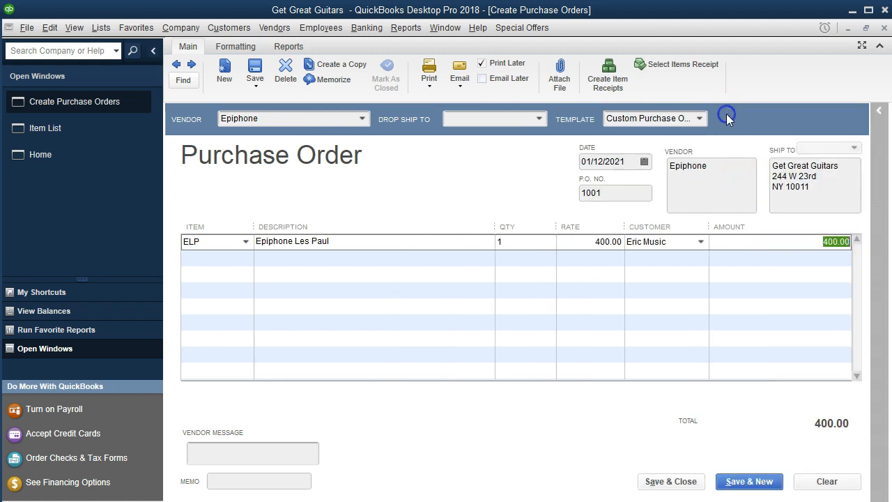
{"action": "left_click", "coordinate": [878, 110]}
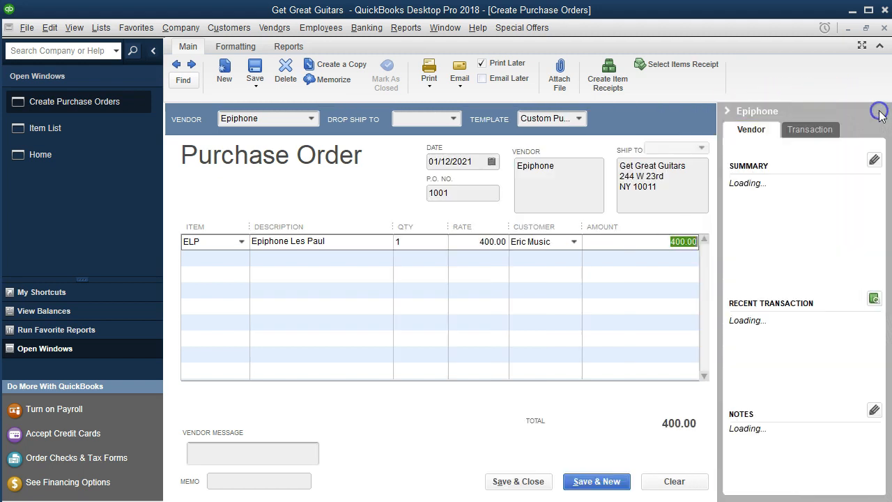
{"action": "left_click", "coordinate": [726, 112]}
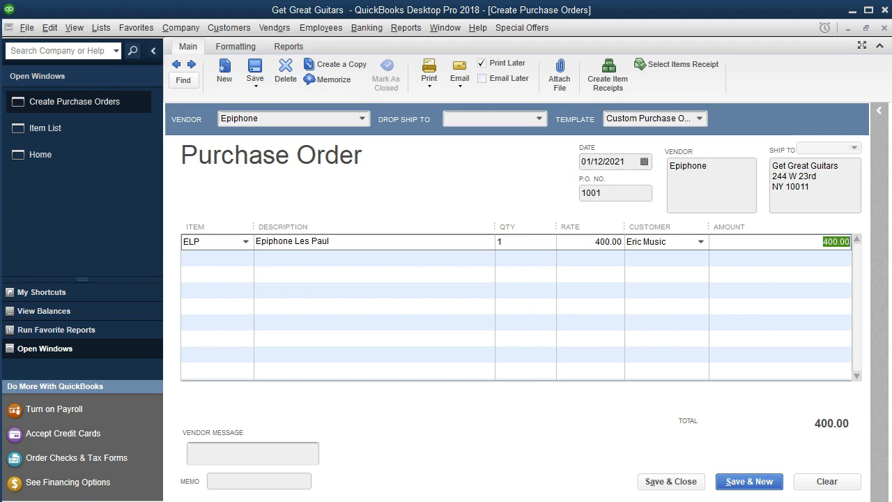
{"action": "left_click", "coordinate": [691, 484]}
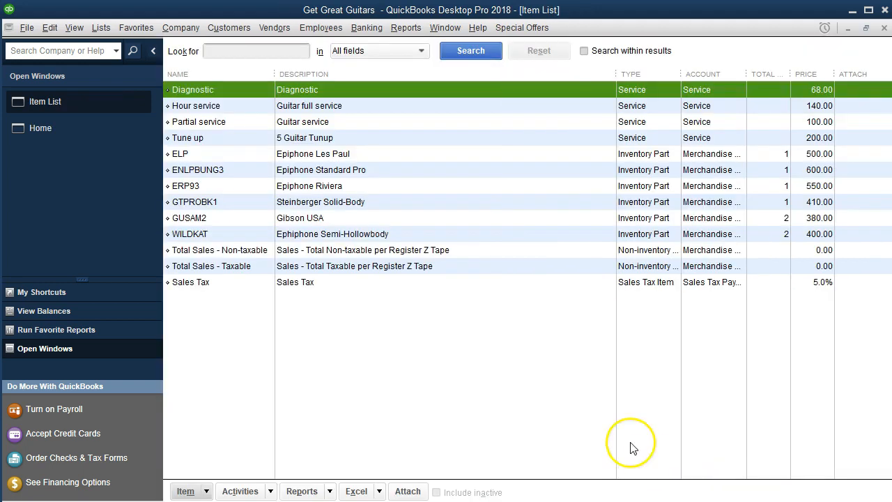
- Return to the home page and run the standard Balance Sheet report as of 12/31/2021
{"action": "left_click", "coordinate": [78, 133]}
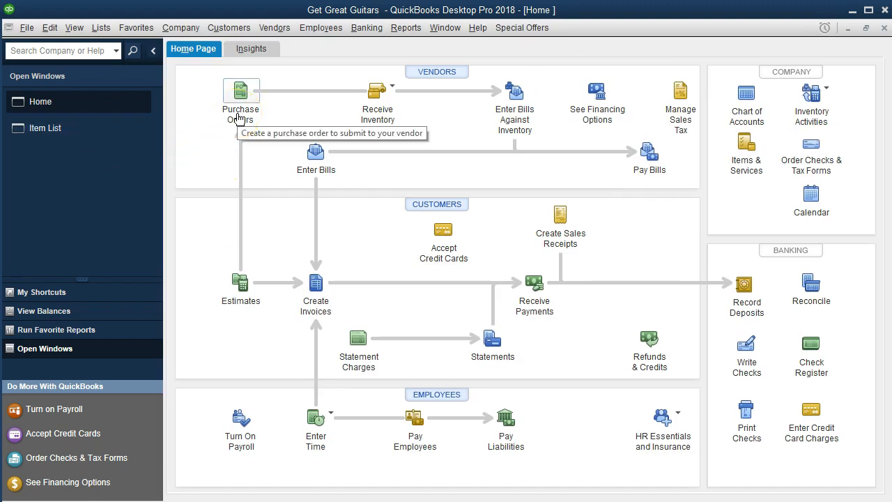
{"action": "left_click", "coordinate": [369, 108]}
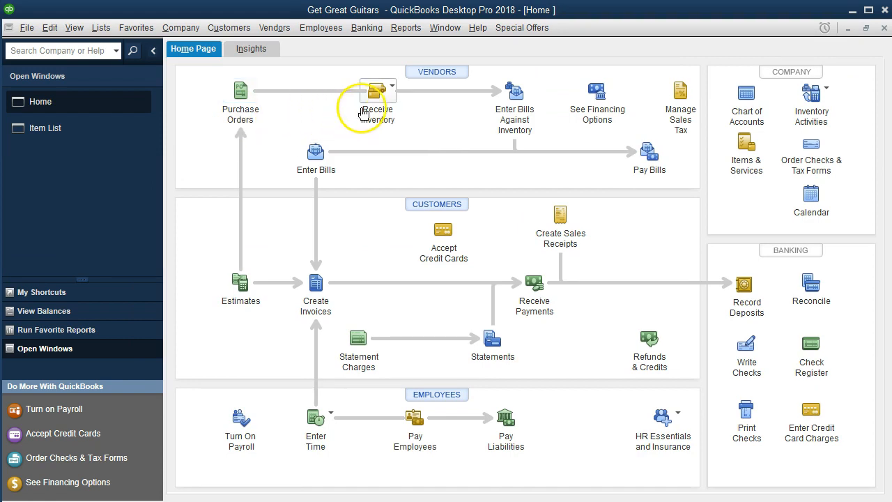
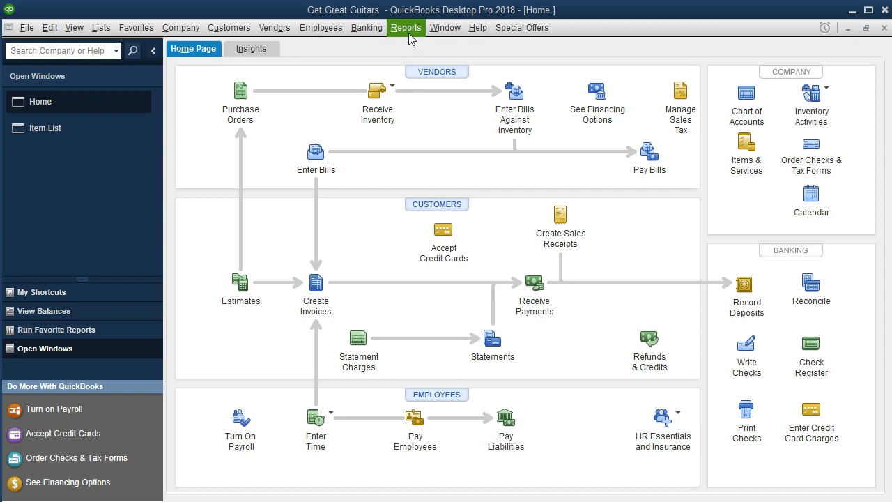
{"action": "left_click", "coordinate": [408, 32]}
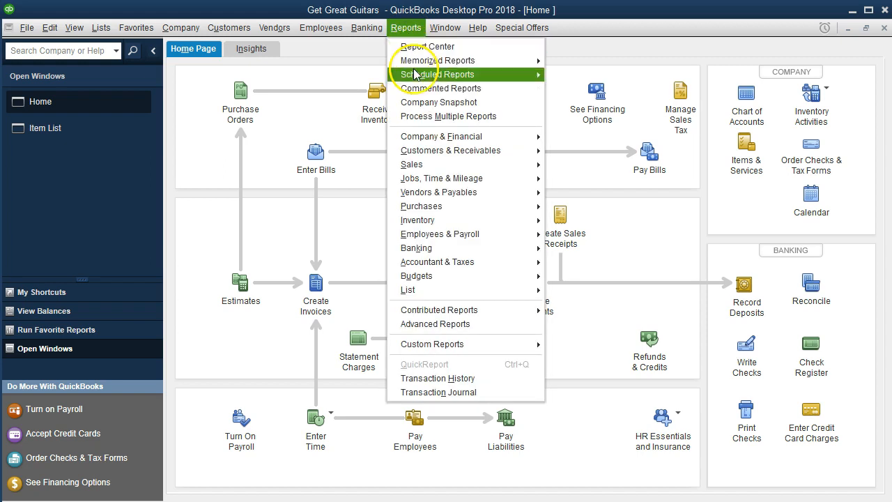
{"action": "mouse_move", "coordinate": [426, 138]}
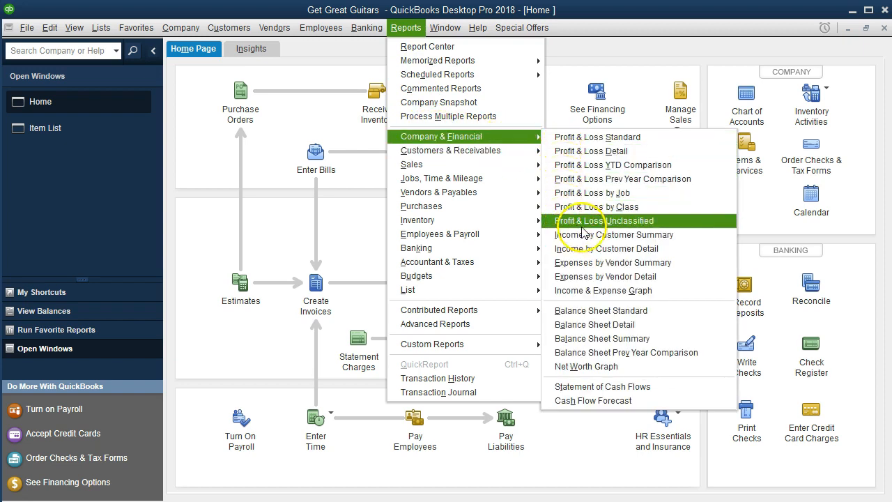
{"action": "left_click", "coordinate": [578, 311]}
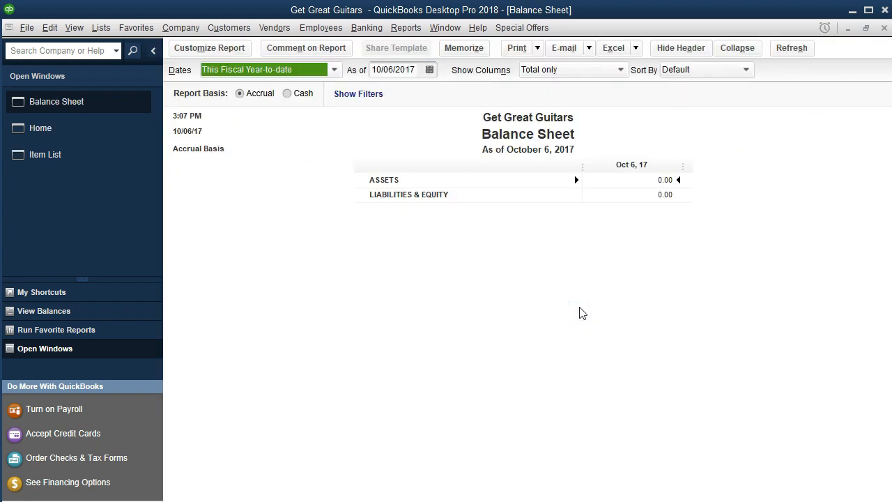
{"action": "key", "text": "Tab"}
{"action": "type", "text": "123121"}
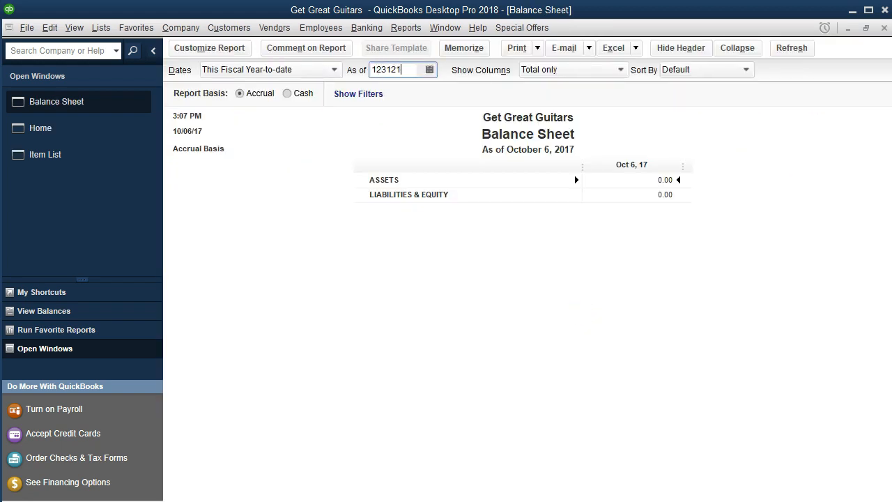
{"action": "key", "text": "Tab"}
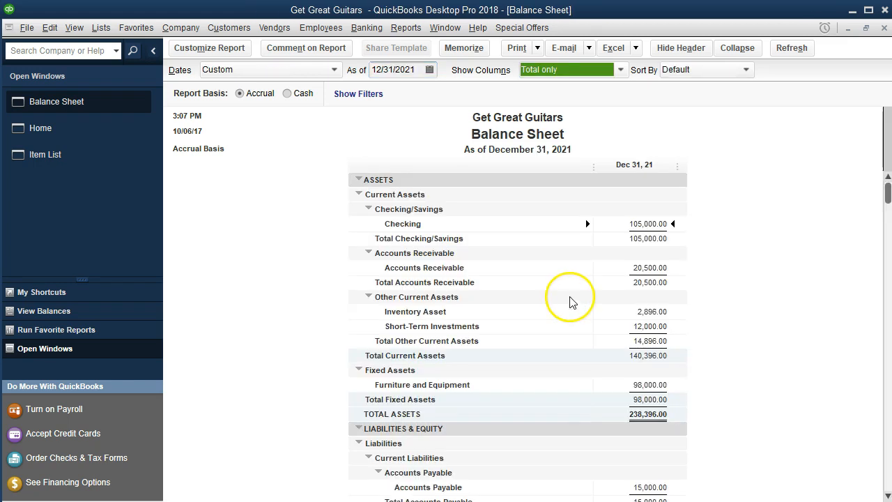
- Run the standard Profit & Loss report for 01/01/2021 to 12/31/2021 and check it for activity
{"action": "left_click", "coordinate": [417, 33]}
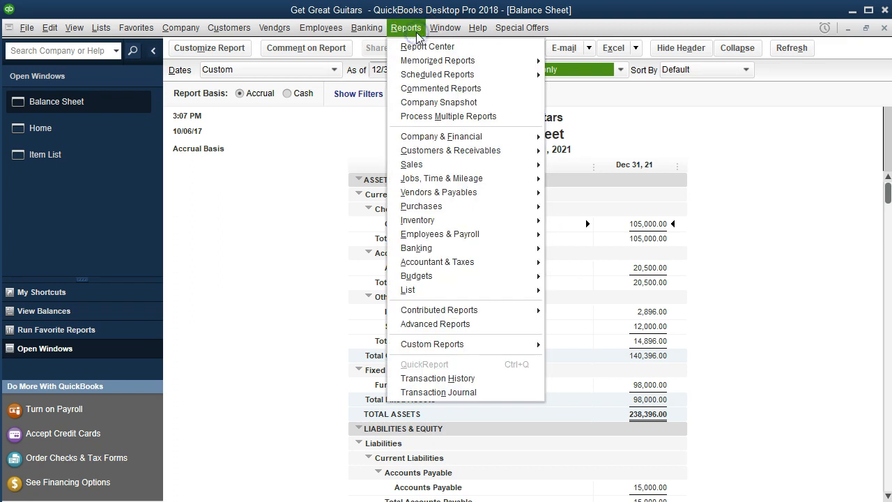
{"action": "mouse_move", "coordinate": [429, 144]}
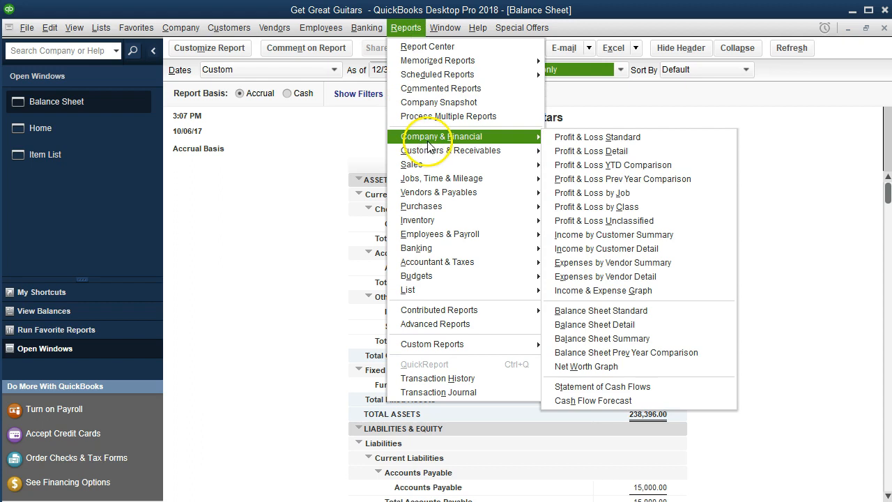
{"action": "left_click", "coordinate": [566, 138]}
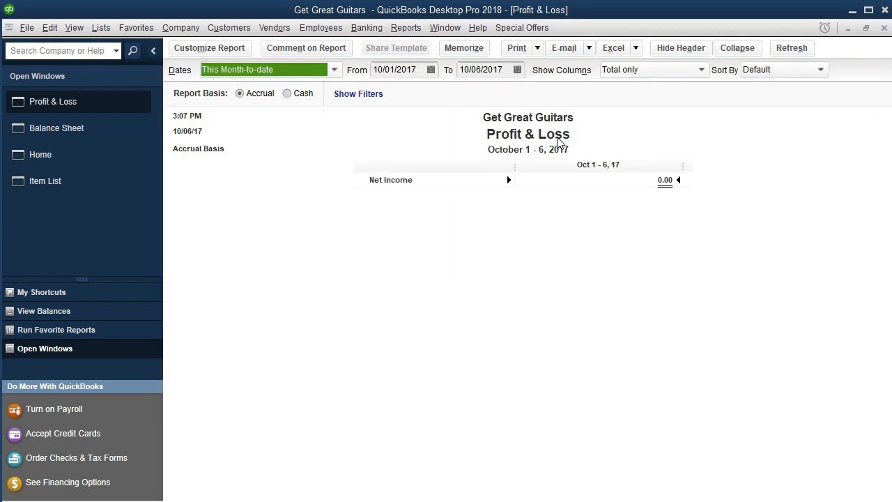
{"action": "key", "text": "Tab"}
{"action": "type", "text": "01/01/2021"}
{"action": "key", "text": "Tab"}
{"action": "type", "text": "12/31/2021"}
{"action": "key", "text": "Tab"}
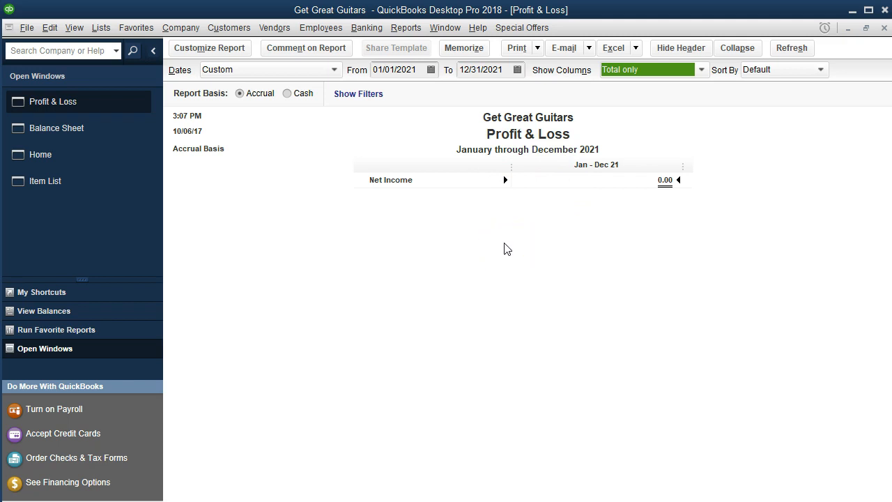
{"action": "left_click", "coordinate": [506, 249]}
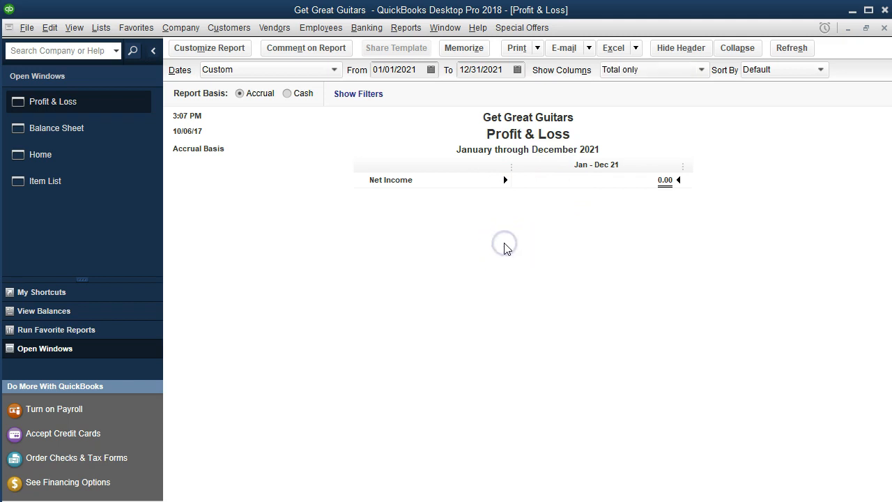
{"action": "left_click", "coordinate": [506, 309]}
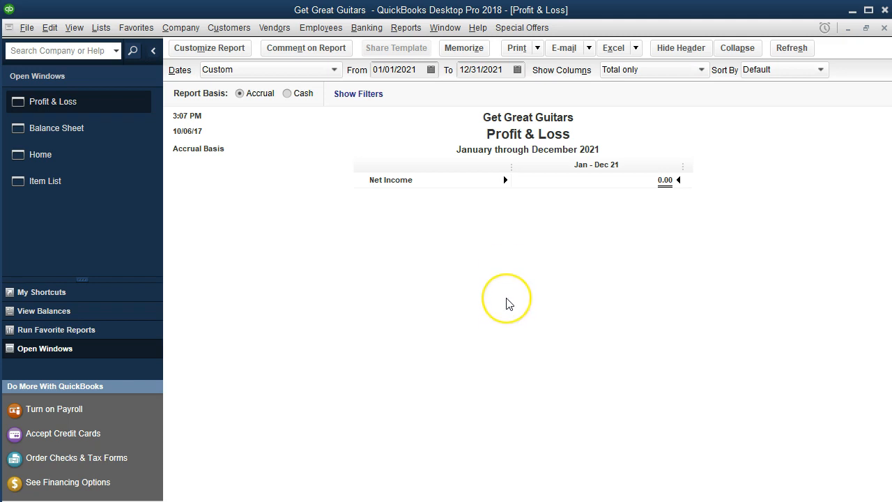
{"action": "left_click", "coordinate": [437, 300]}
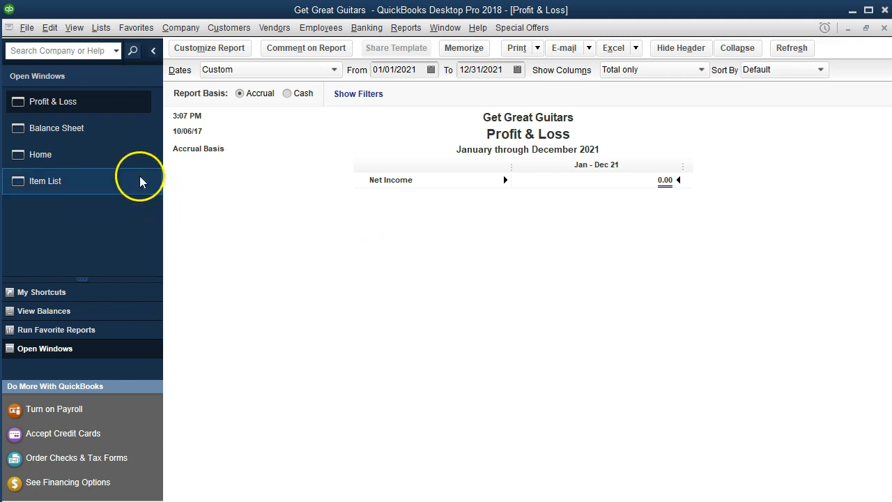
- Go back to the Balance Sheet and review its assets, liabilities and equity for effects of the purchase order
{"action": "left_click", "coordinate": [80, 140]}
{"action": "left_click", "coordinate": [279, 282]}
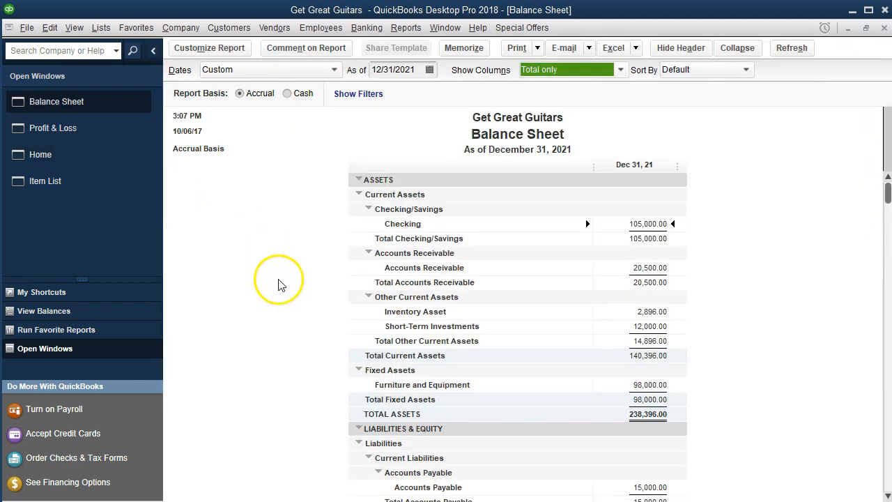
{"action": "scroll", "coordinate": [276, 314], "scroll_direction": "down", "scroll_amount": 2}
{"action": "scroll", "coordinate": [277, 319], "scroll_direction": "up", "scroll_amount": 2}
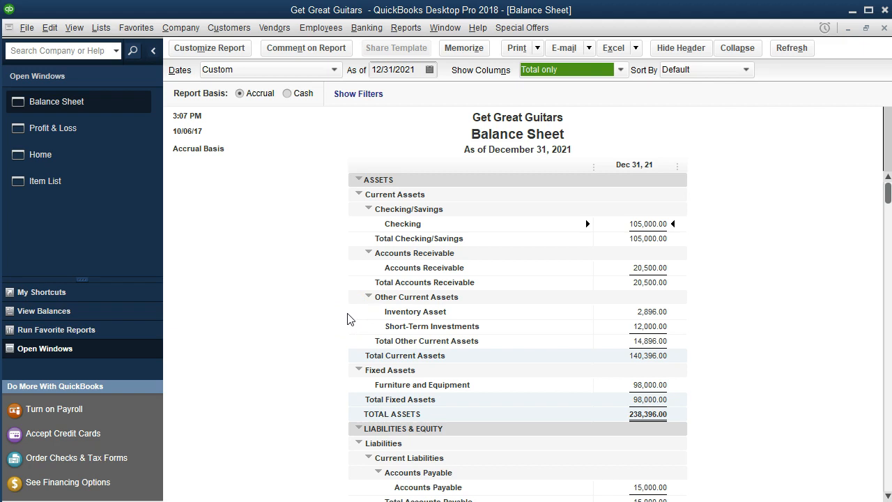
{"action": "scroll", "coordinate": [350, 318], "scroll_direction": "down", "scroll_amount": 3}
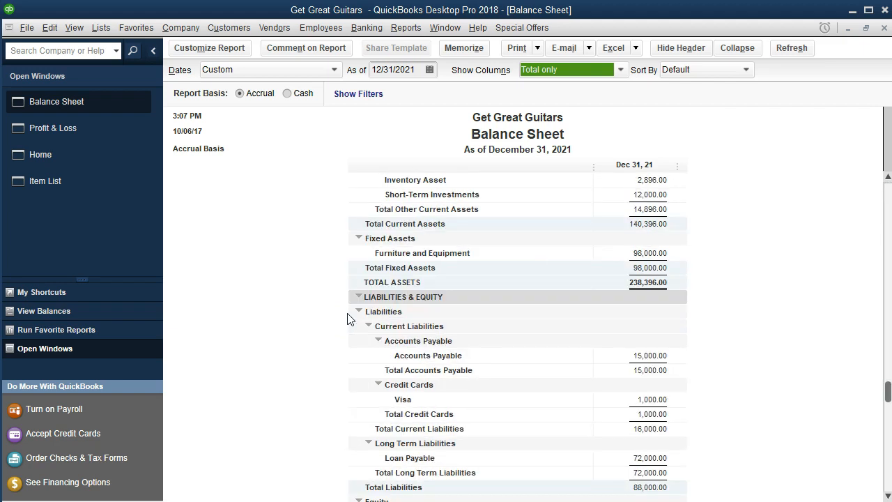
{"action": "scroll", "coordinate": [350, 319], "scroll_direction": "down", "scroll_amount": 1}
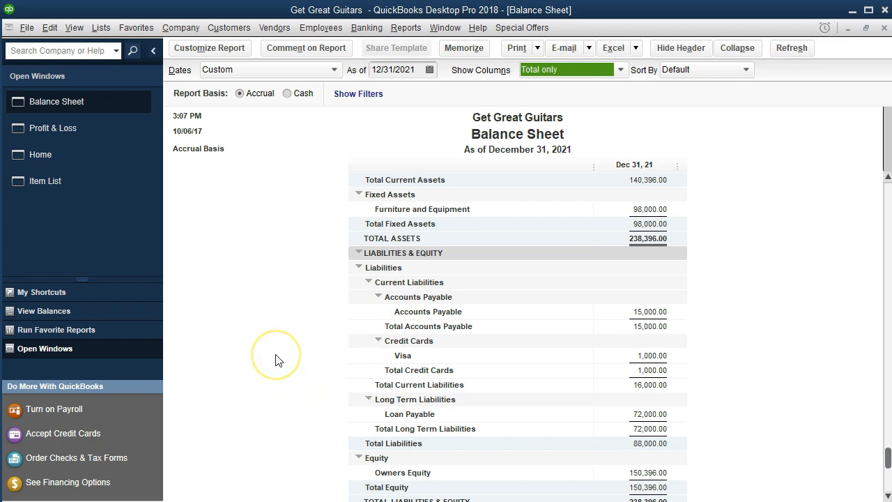
- Start a new purchase order from the home page, quick-add Gibson as its vendor, and go to the first item line
{"action": "left_click", "coordinate": [83, 154]}
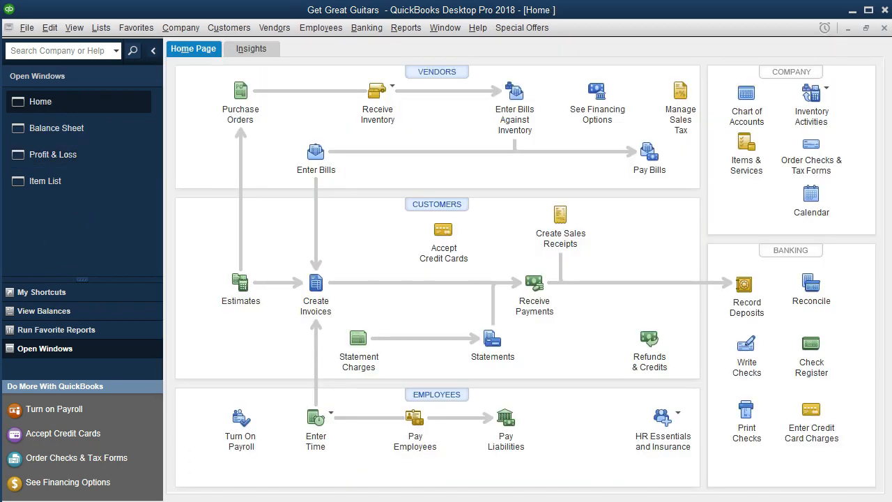
{"action": "left_click", "coordinate": [237, 99]}
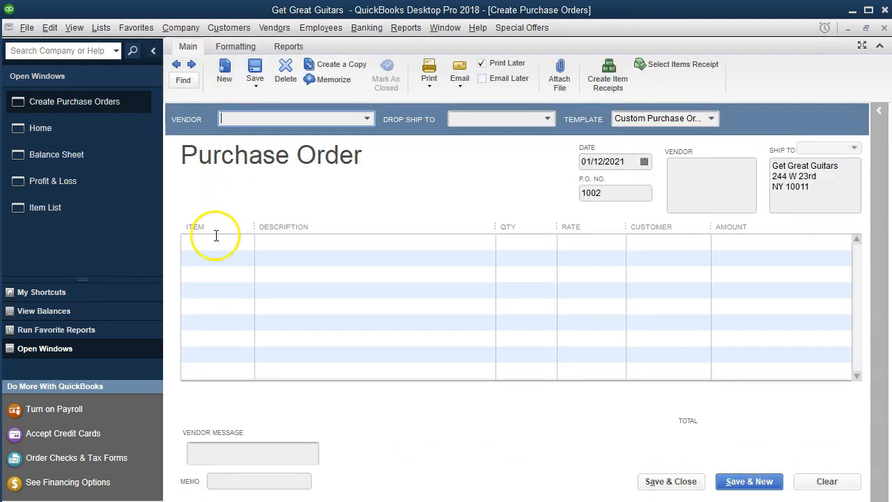
{"action": "type", "text": "Gibson"}
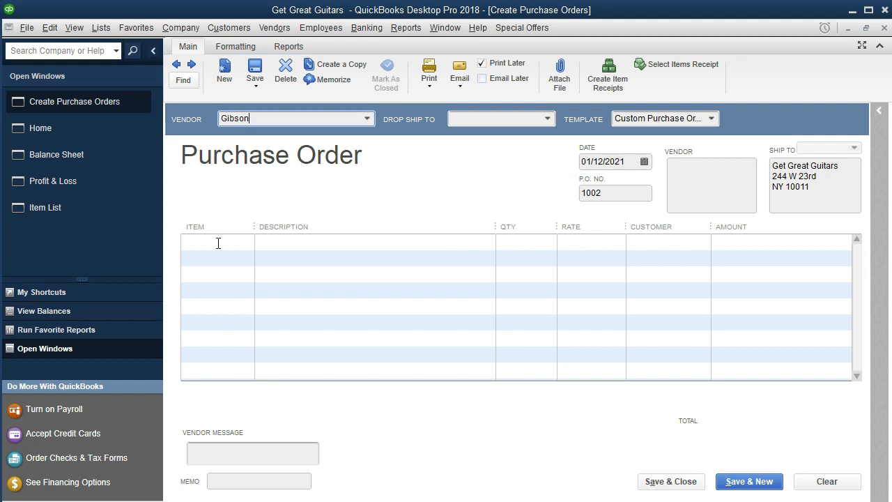
{"action": "left_click", "coordinate": [218, 242]}
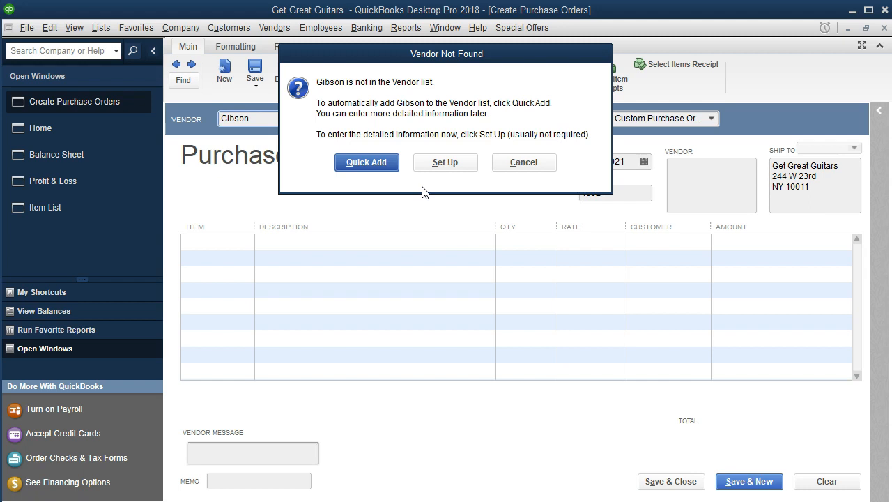
{"action": "left_click", "coordinate": [364, 175]}
{"action": "left_click", "coordinate": [367, 165]}
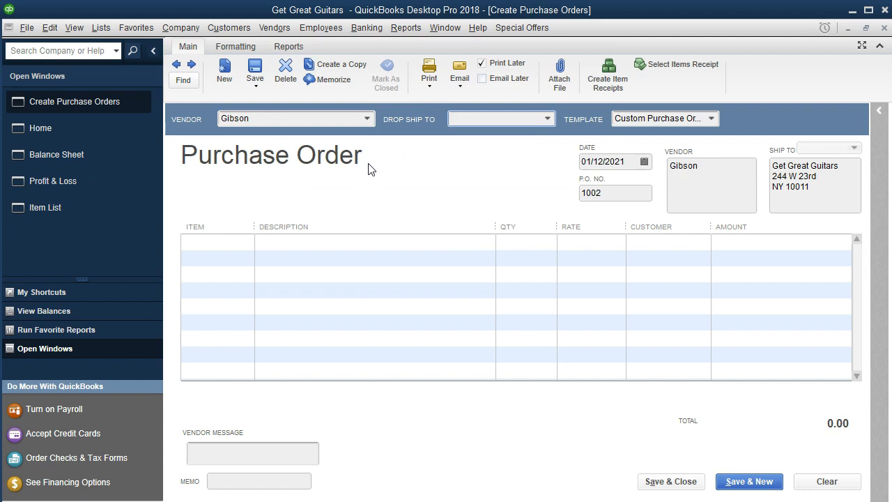
{"action": "key", "text": "Tab"}
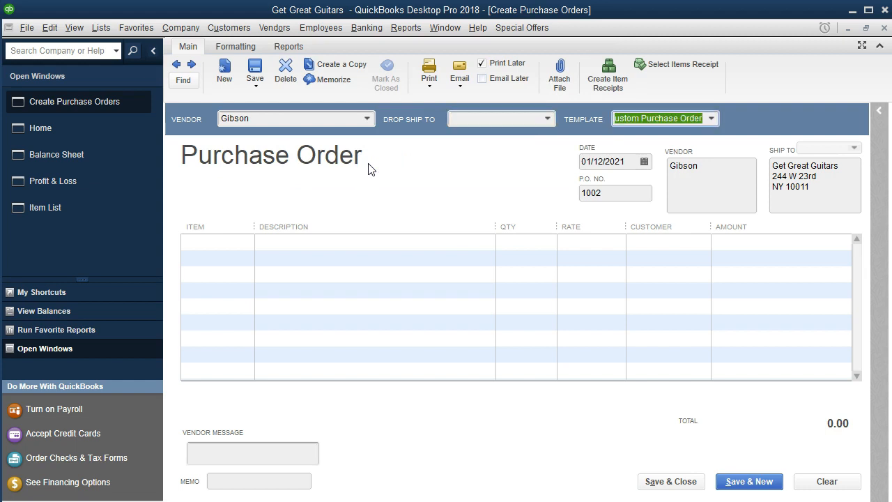
{"action": "key", "text": "Tab"}
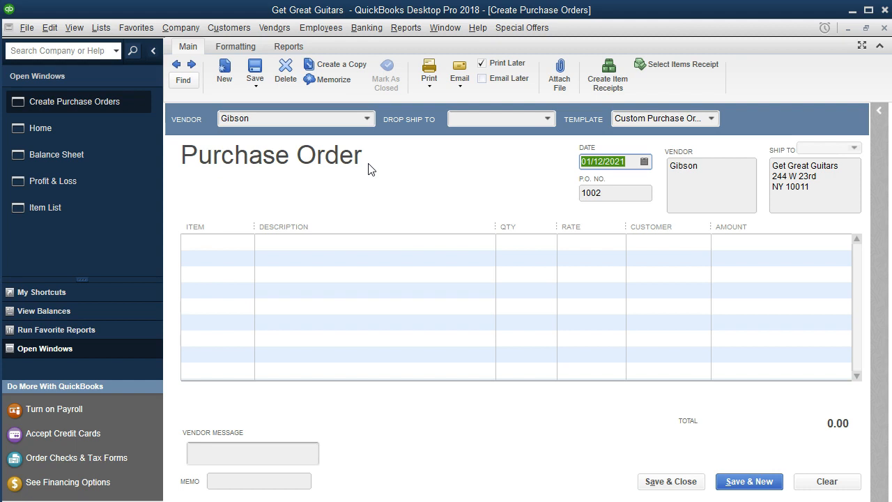
{"action": "key", "text": "Tab"}
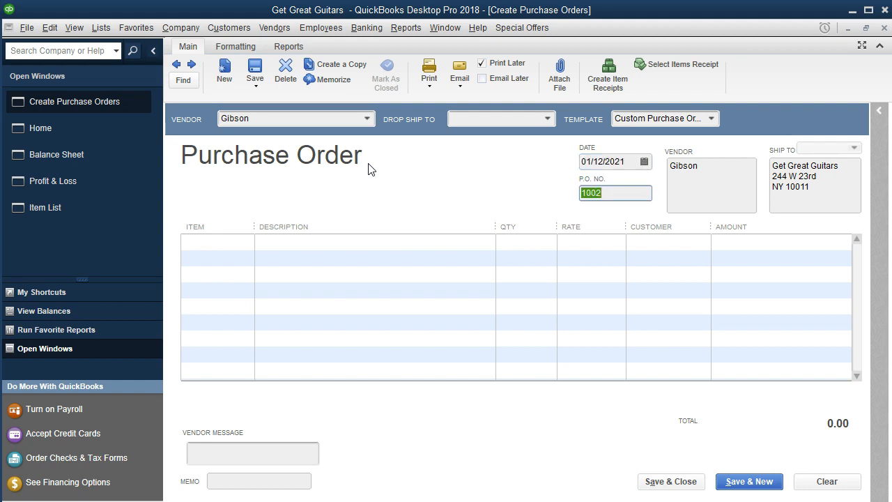
{"action": "key", "text": "Tab"}
{"action": "key", "text": "Tab"}
{"action": "key", "text": "Tab"}
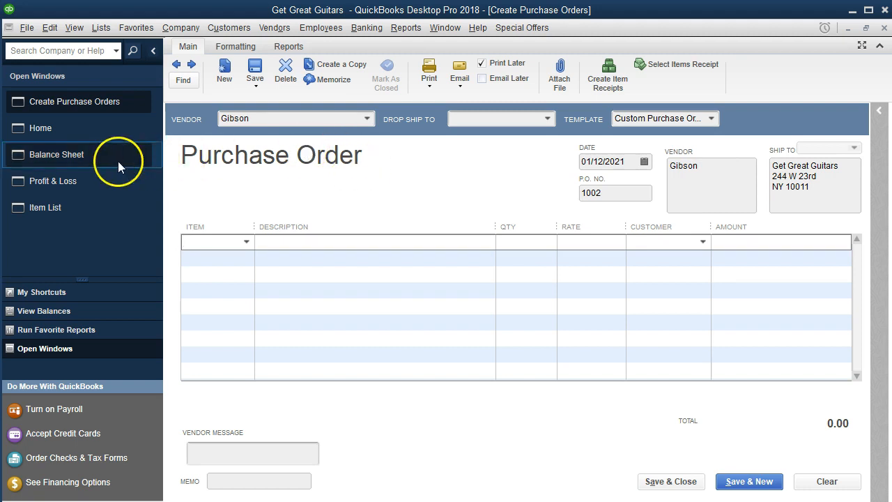
- Review the item list and its available item actions, then return to the Gibson purchase order
{"action": "left_click", "coordinate": [52, 209]}
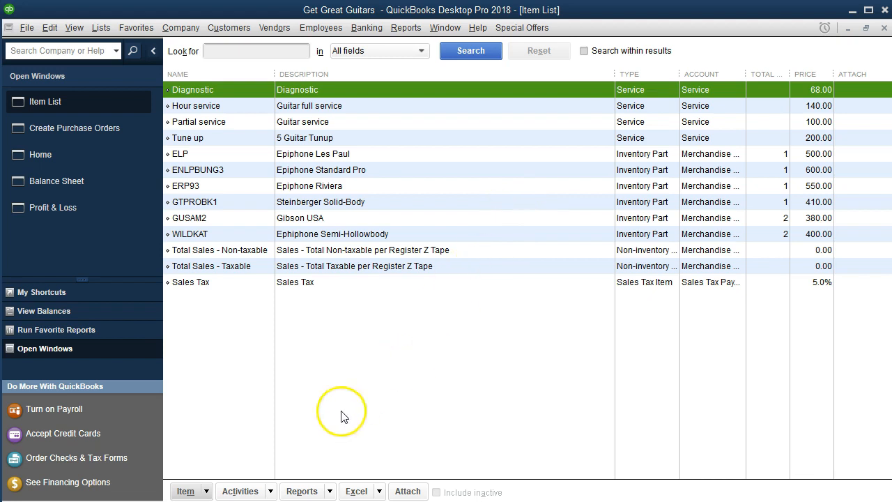
{"action": "left_click", "coordinate": [205, 491]}
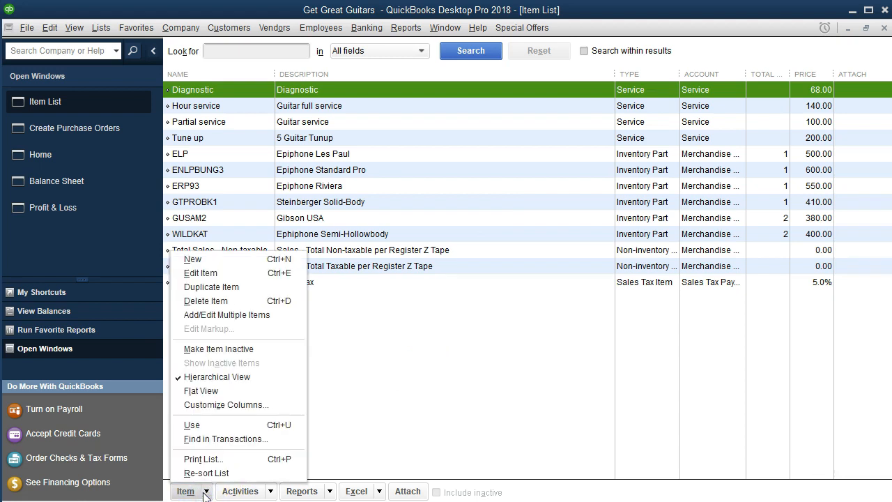
{"action": "left_click", "coordinate": [398, 392]}
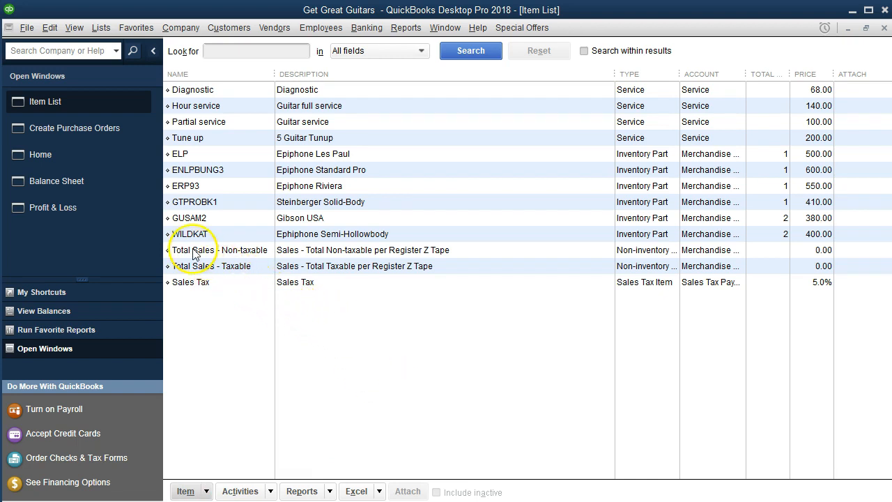
{"action": "left_click", "coordinate": [122, 132]}
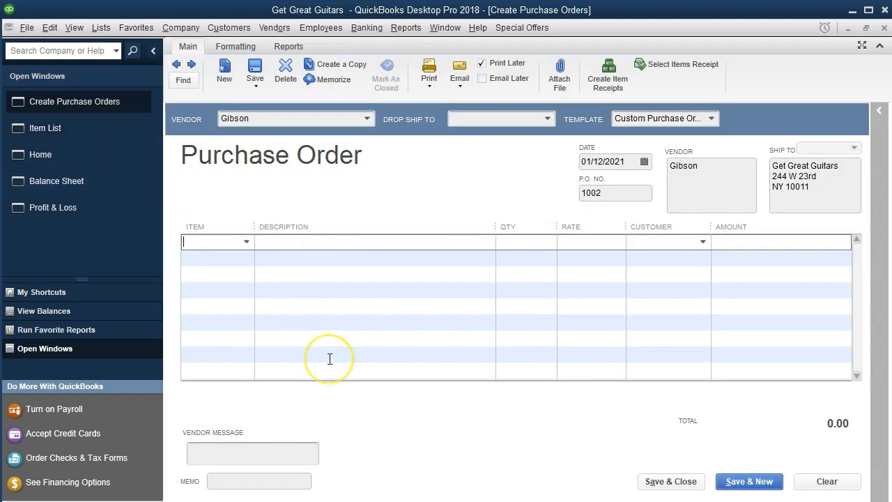
- Enter GSB as the first line's item and set it up as a new inventory part described as Gibson SG
{"action": "type", "text": "GSB"}
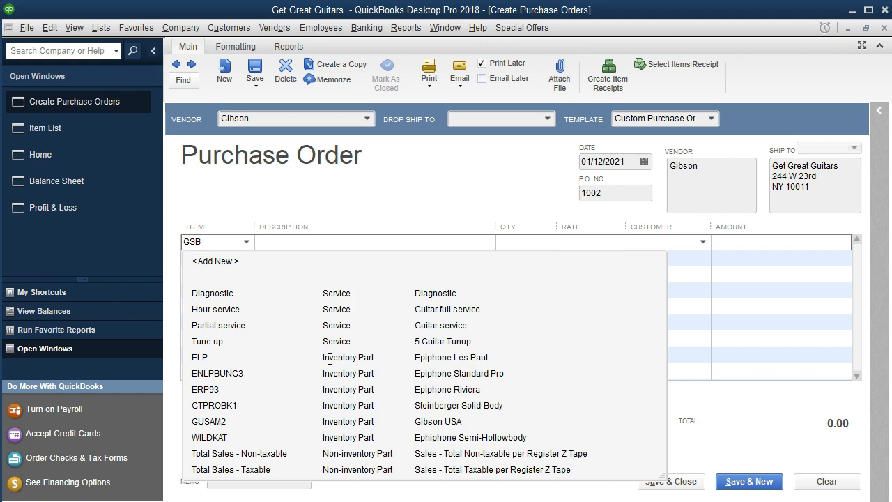
{"action": "key", "text": "Tab"}
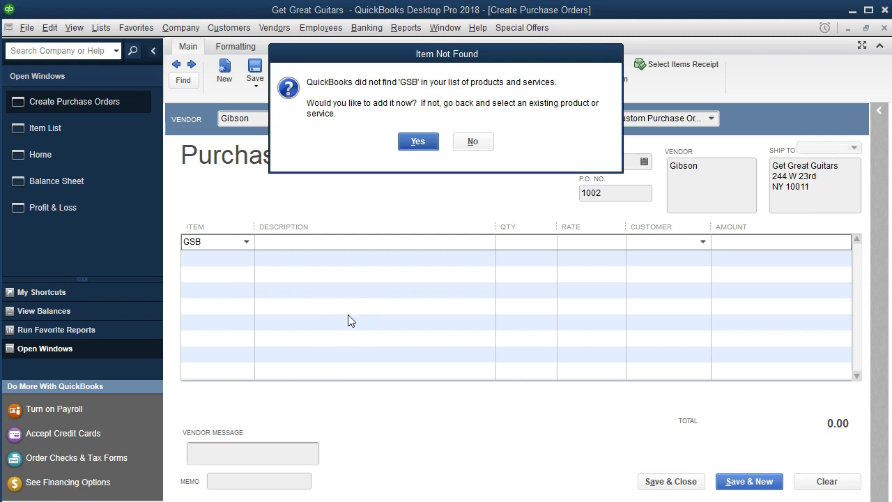
{"action": "left_click", "coordinate": [416, 143]}
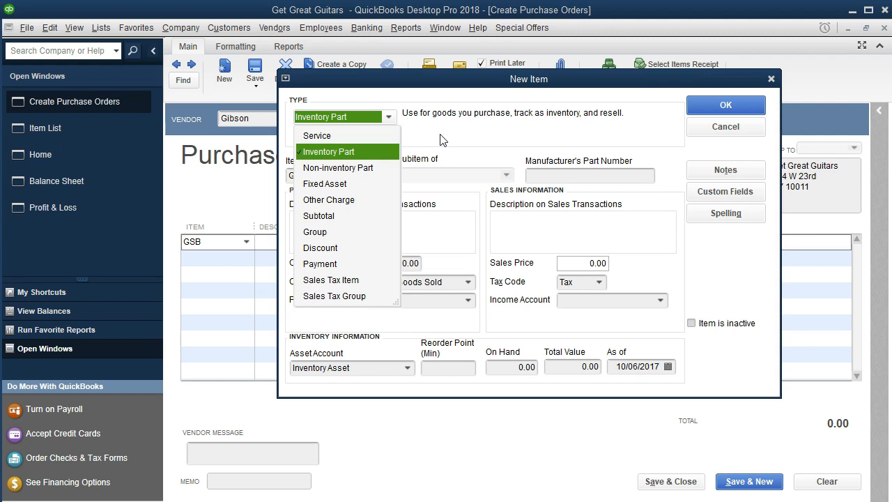
{"action": "key", "text": "Tab"}
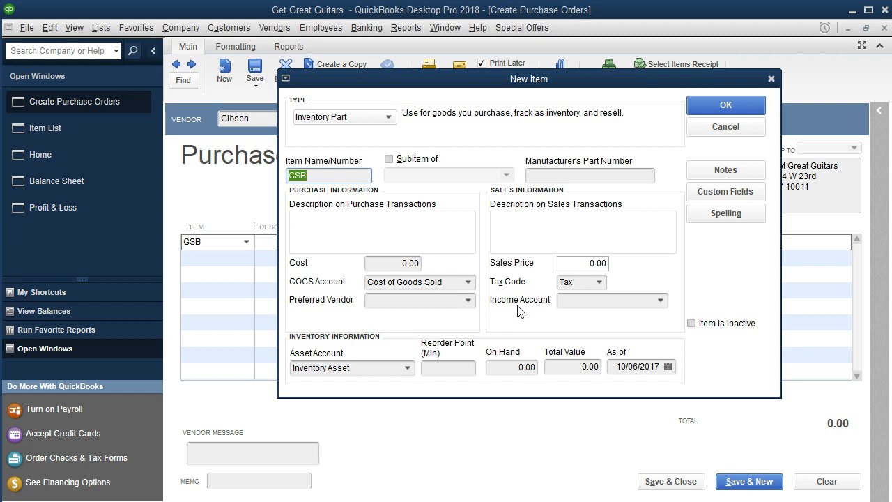
{"action": "key", "text": "Tab"}
{"action": "key", "text": "Tab"}
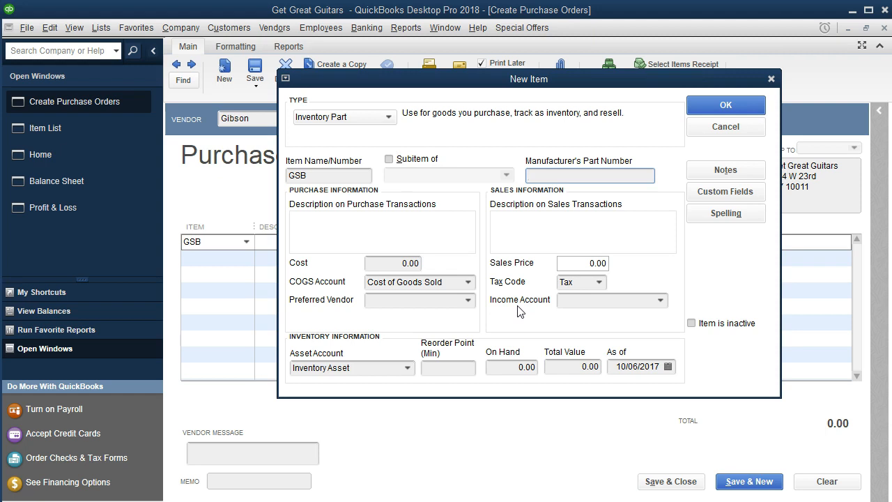
{"action": "key", "text": "Tab"}
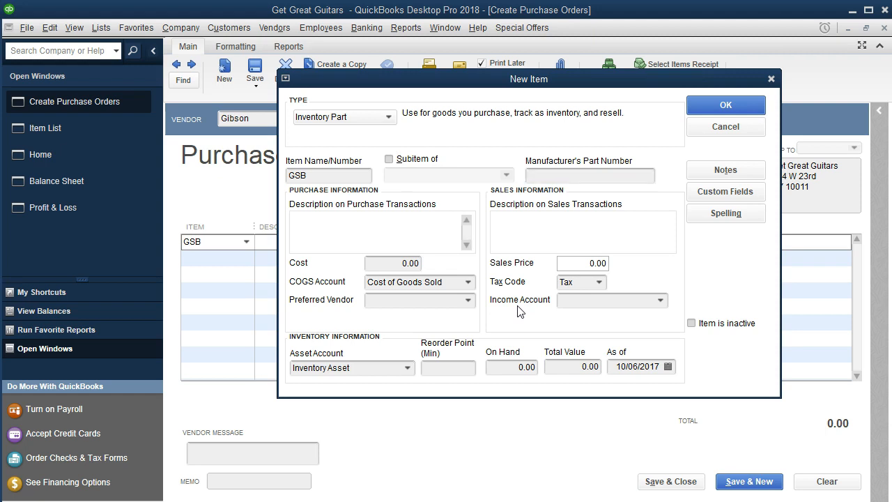
{"action": "type", "text": "Gibson SG"}
{"action": "key", "text": "Tab"}
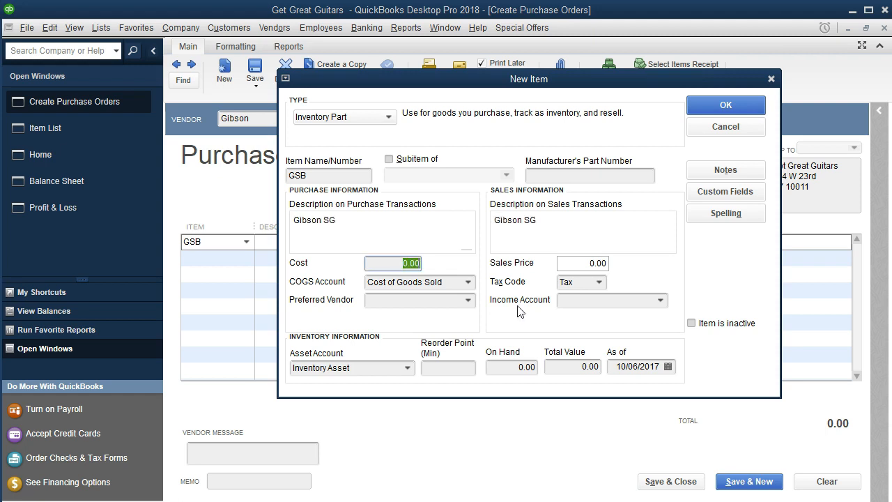
- Set the new GSB item's cost to 598 and its sales price to 777.40
{"action": "left_click", "coordinate": [522, 295]}
{"action": "type", "text": "598"}
{"action": "left_click", "coordinate": [466, 393]}
{"action": "left_click", "coordinate": [317, 299]}
{"action": "left_click", "coordinate": [572, 263]}
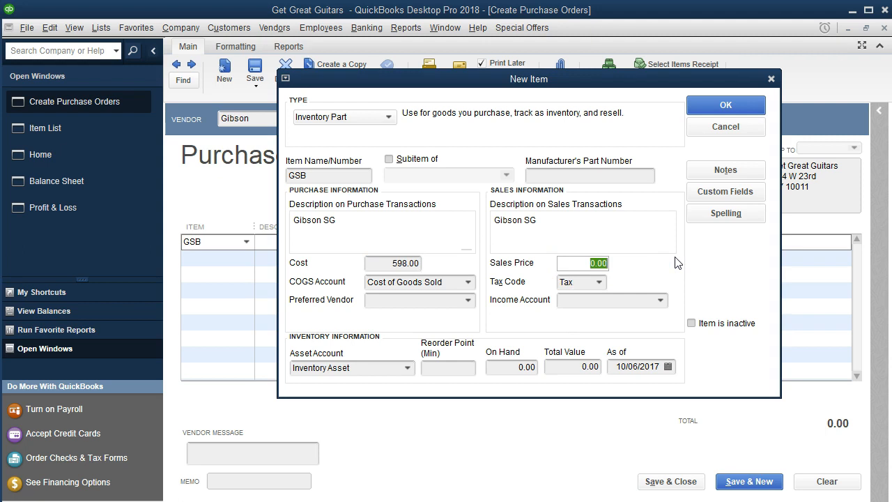
{"action": "type", "text": "777.40"}
{"action": "key", "text": "Tab"}
{"action": "key", "text": "Tab"}
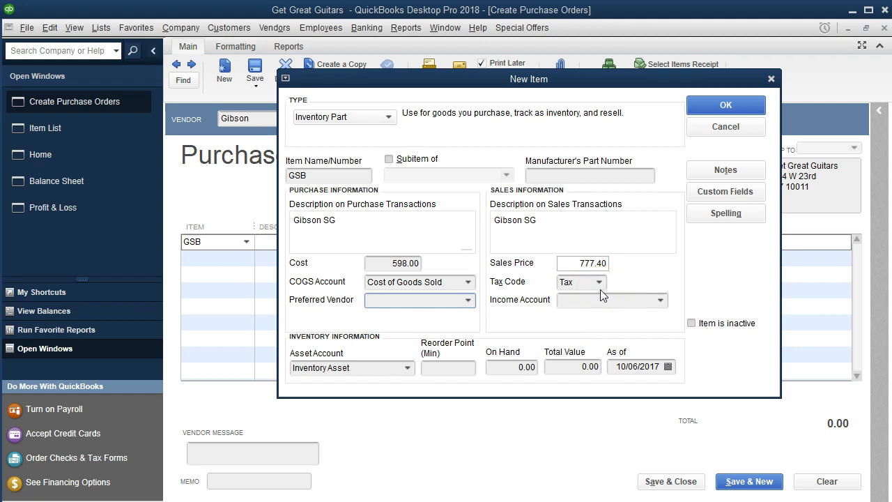
- Give GSB the preferred vendor Gibson and the income account Merchandise Sales, then save the item
{"action": "left_click", "coordinate": [392, 299]}
{"action": "type", "text": "Gibson"}
{"action": "key", "text": "Tab"}
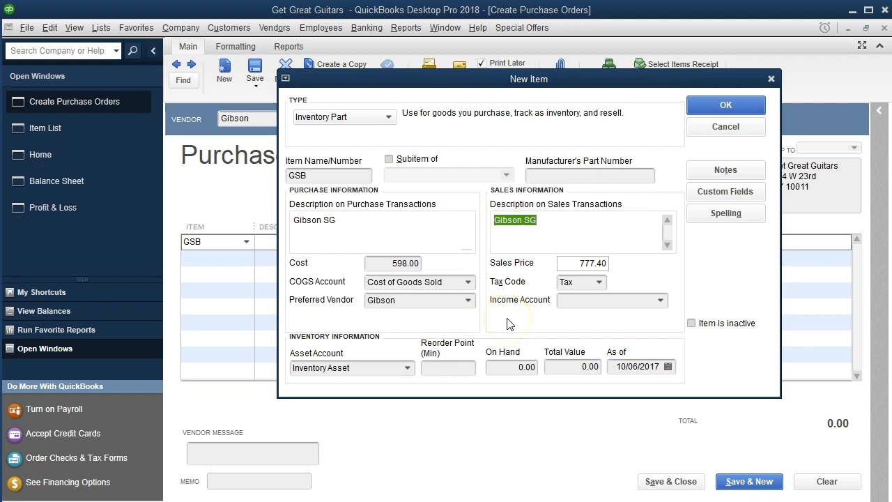
{"action": "left_click", "coordinate": [587, 300]}
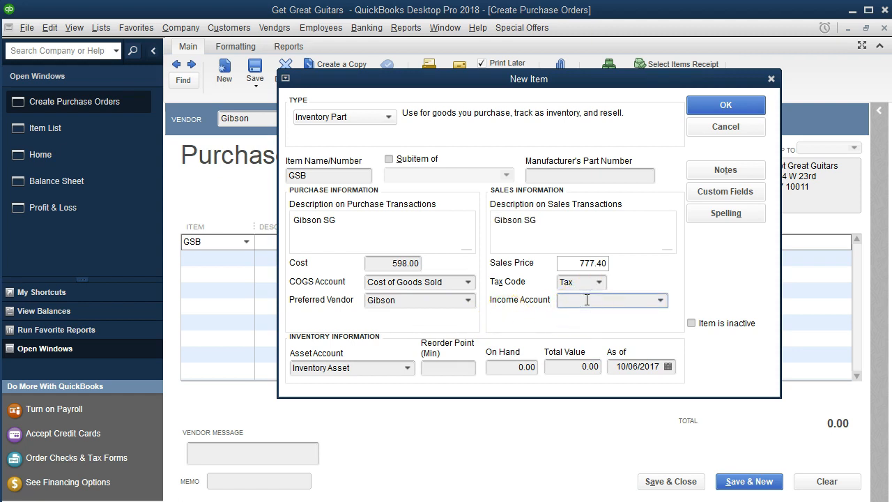
{"action": "type", "text": "M"}
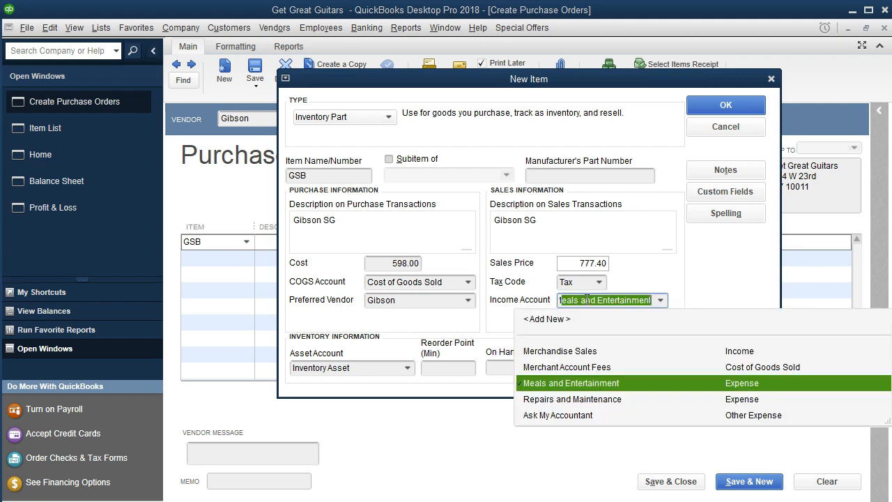
{"action": "type", "text": "e"}
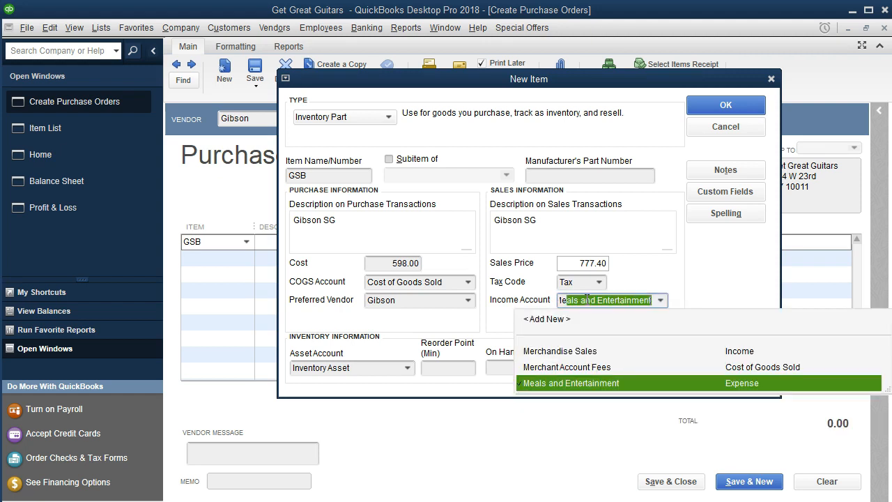
{"action": "type", "text": "rchandise Sales"}
{"action": "key", "text": "Up"}
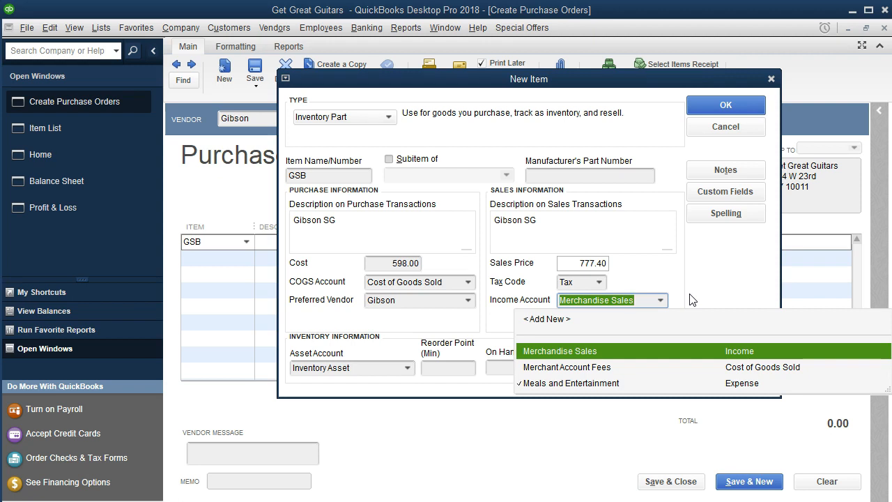
{"action": "left_click", "coordinate": [608, 352]}
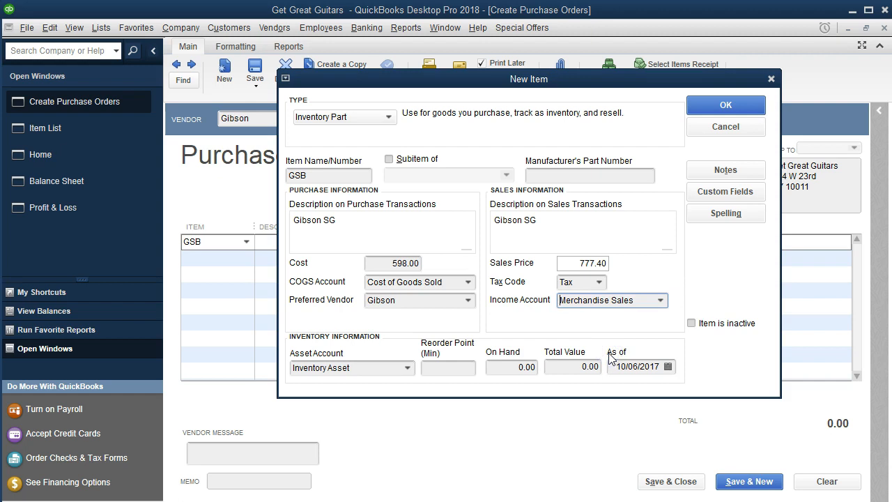
{"action": "left_click", "coordinate": [755, 105]}
- Set the GSB line's quantity to 1 and assign it to Music Stuff Store, quick-adding that customer
{"action": "left_click", "coordinate": [637, 331]}
{"action": "key", "text": "Tab"}
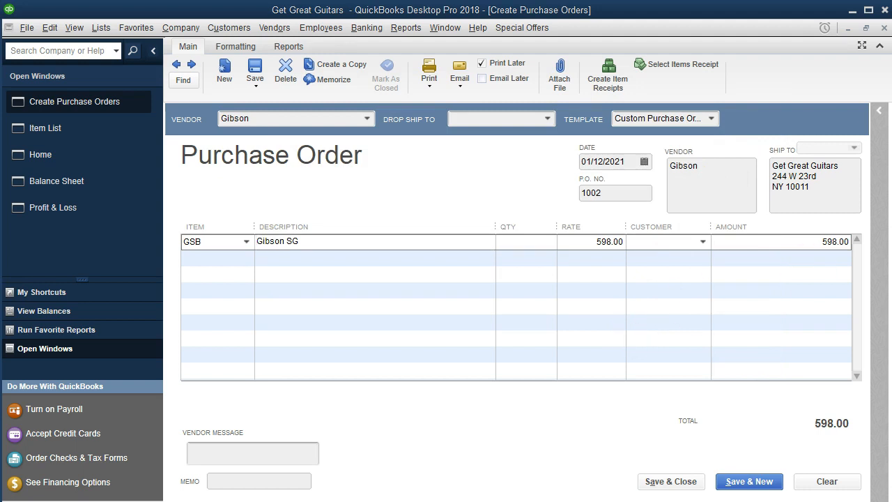
{"action": "type", "text": "1"}
{"action": "key", "text": "Tab"}
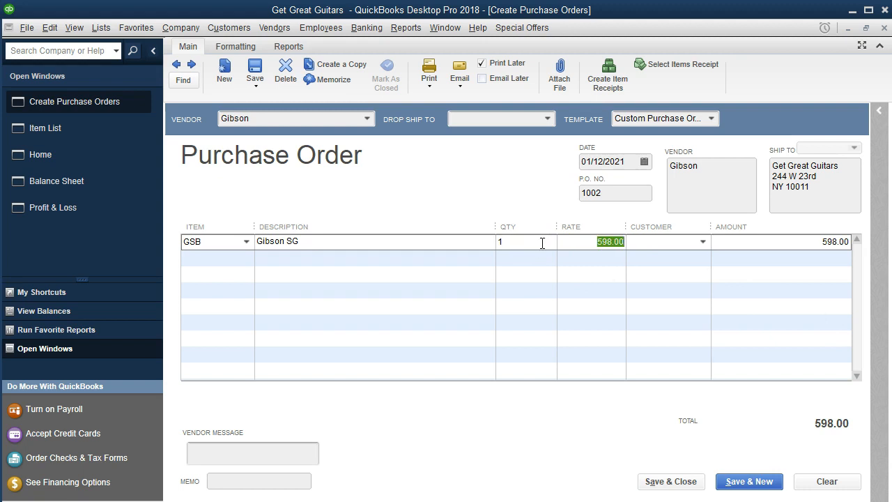
{"action": "key", "text": "Tab"}
{"action": "type", "text": "Music"}
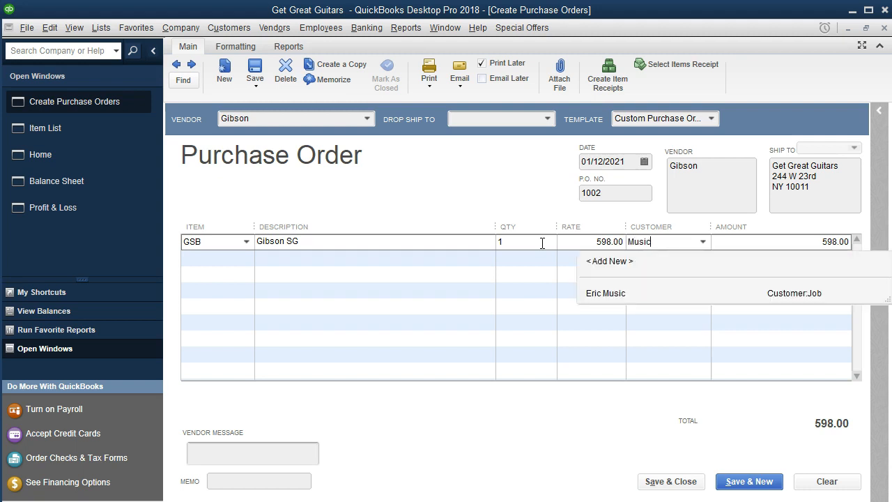
{"action": "type", "text": " Stu"}
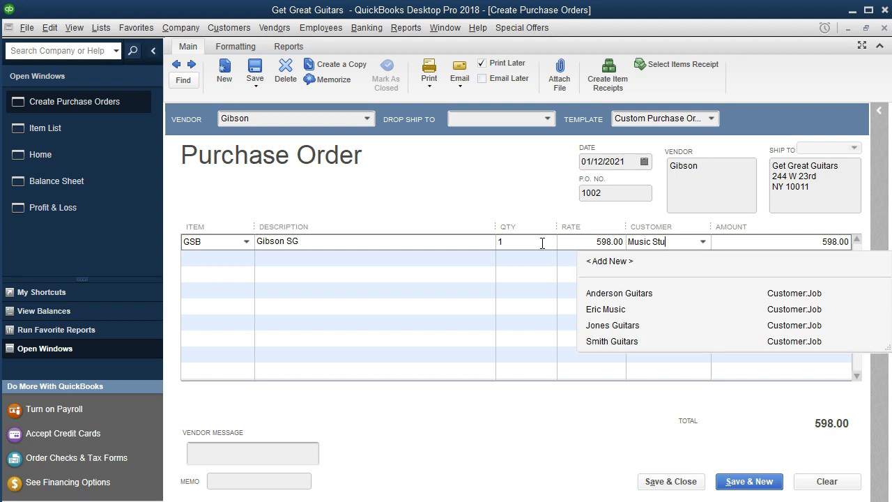
{"action": "type", "text": "ff Store"}
{"action": "left_click", "coordinate": [542, 243]}
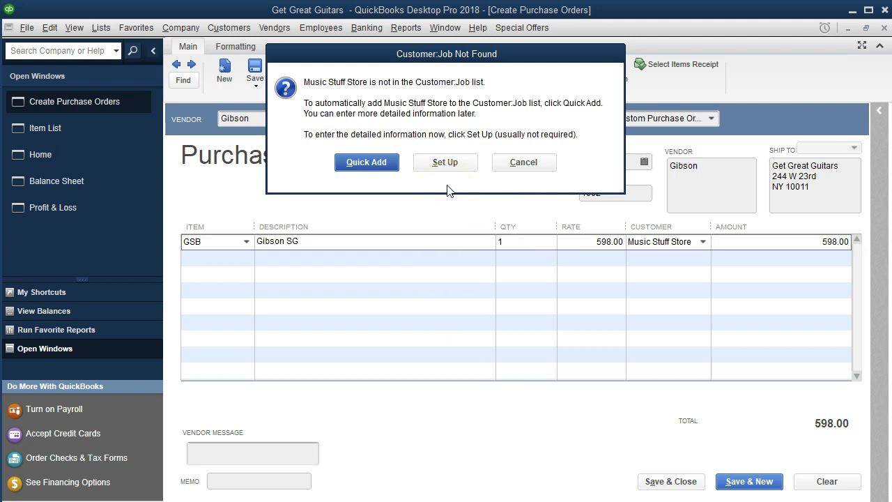
{"action": "left_click", "coordinate": [367, 162]}
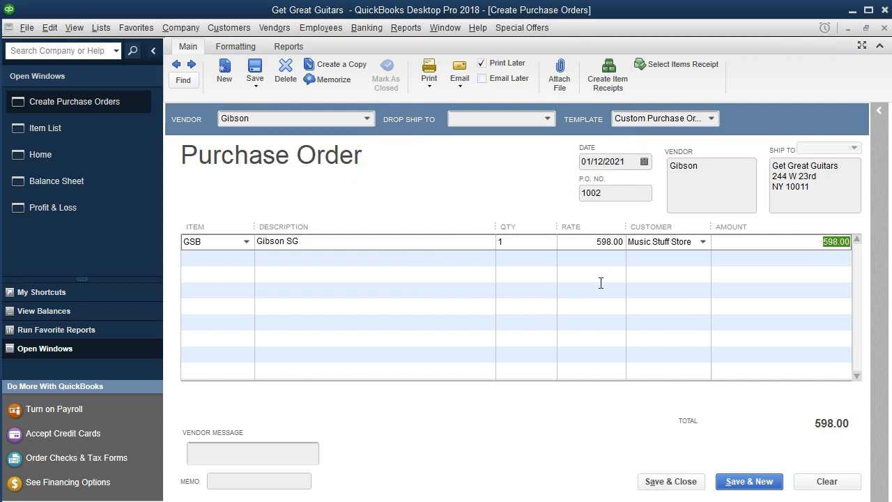
- Save and close the Gibson purchase order, then check the GSB item's quantity in the item list
{"action": "left_click", "coordinate": [673, 481]}
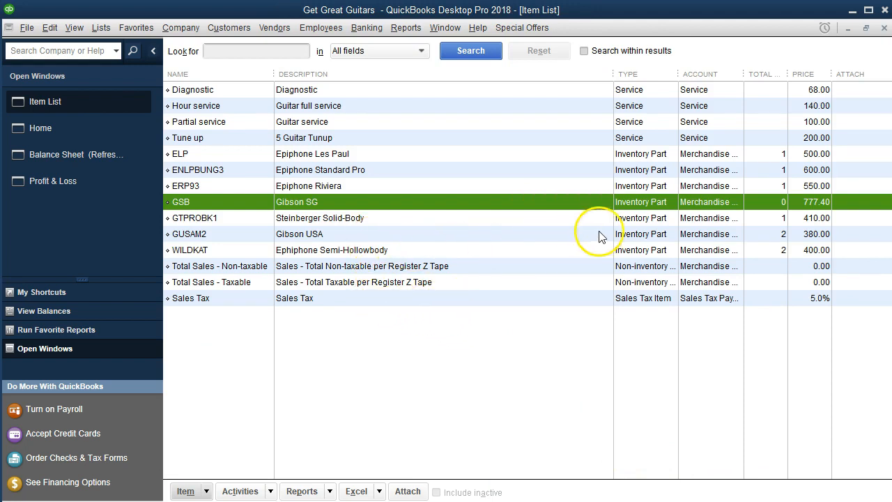
{"action": "left_click", "coordinate": [765, 203]}
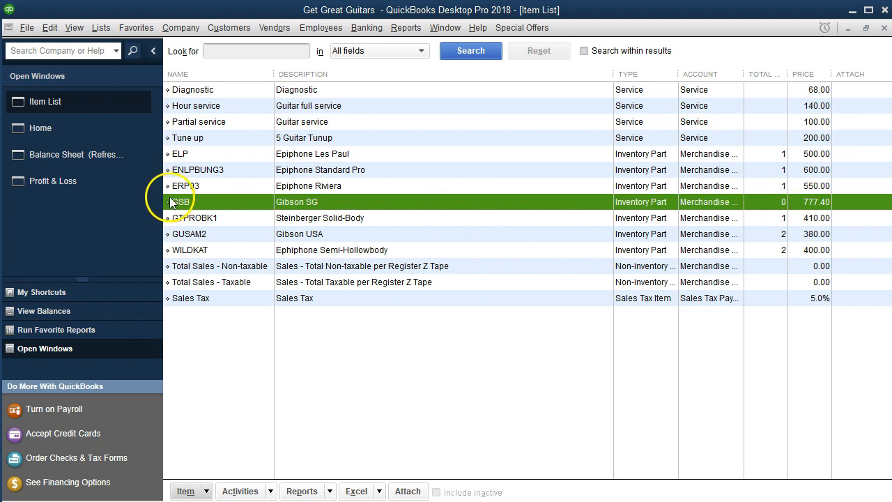
- Return to the home page and review the workflow from purchase orders through receiving inventory to creating invoices
{"action": "left_click", "coordinate": [90, 130]}
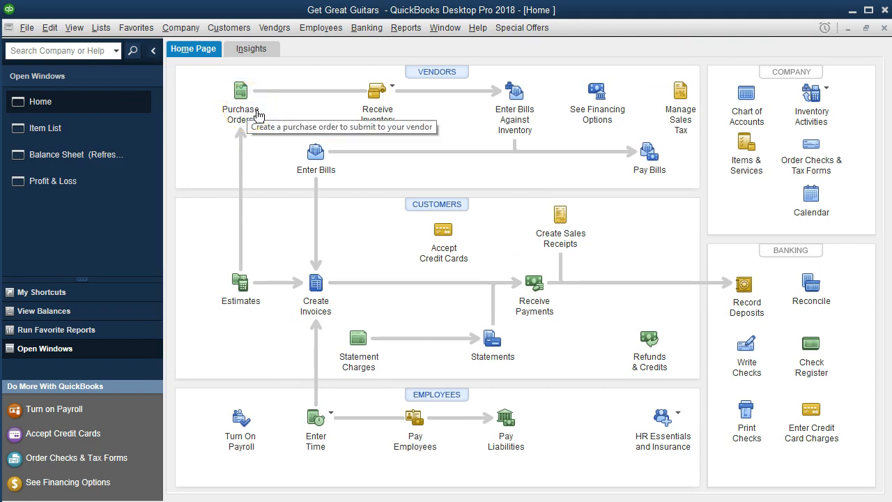
{"action": "left_click", "coordinate": [372, 100]}
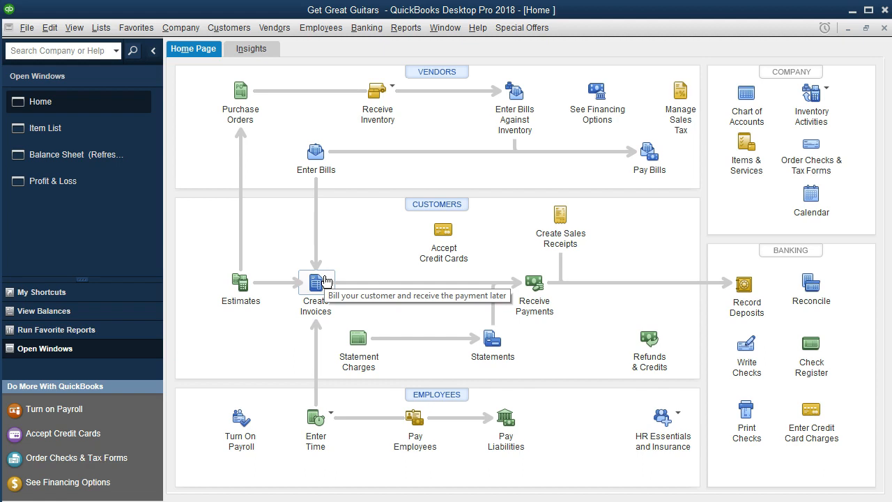
{"action": "left_click", "coordinate": [237, 409]}
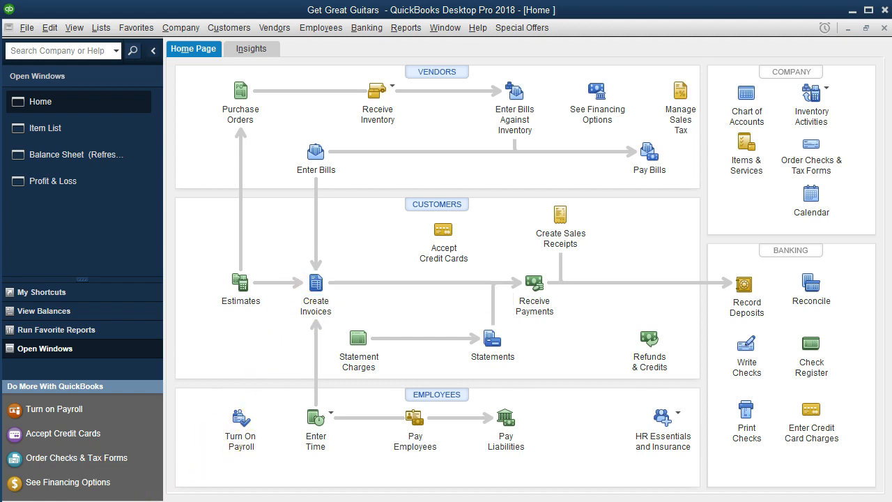